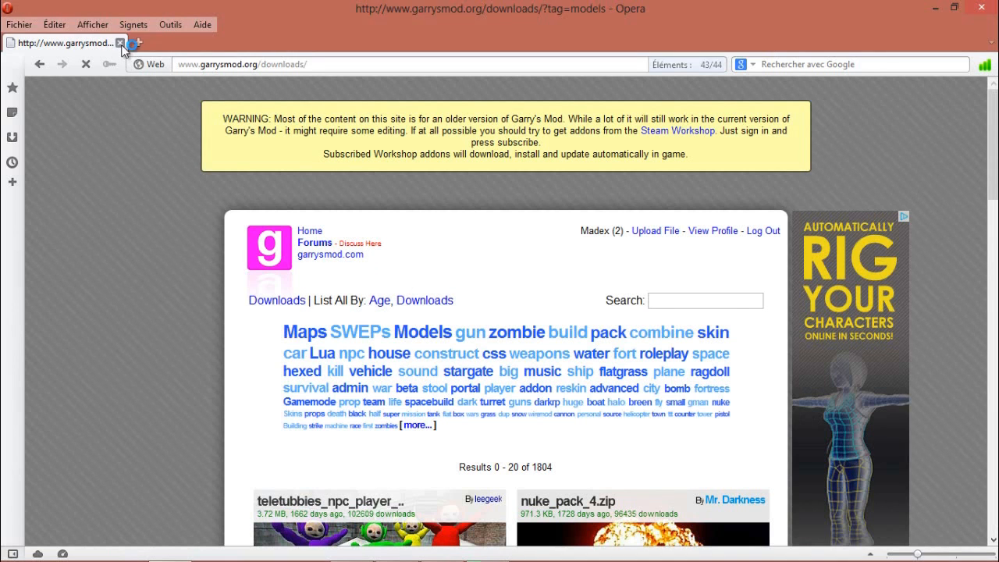
Close the old garrysmod.org page, search Google for "garry's mod models" and open the garrysmod.org Models result.
left_click(119, 43)
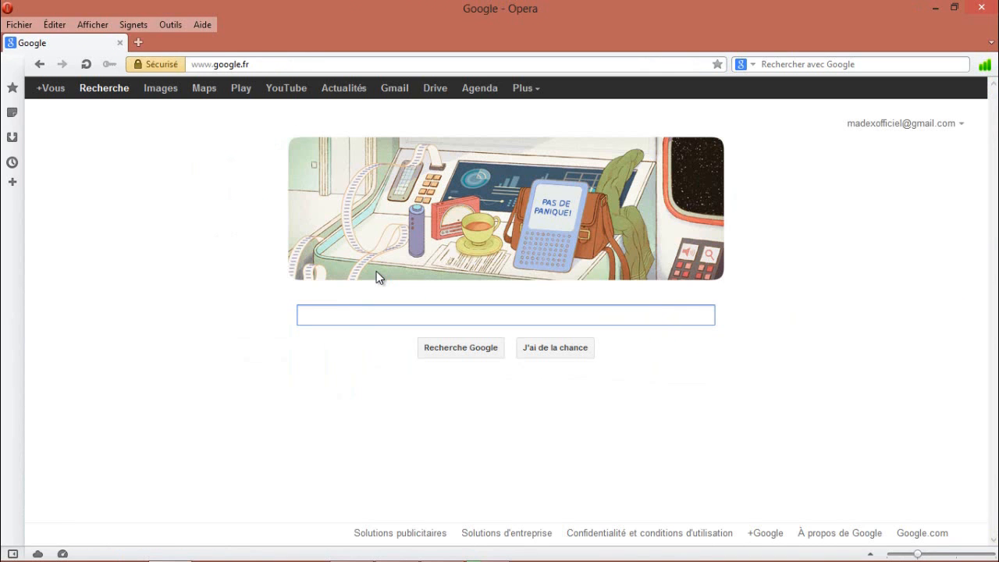
type("garry's mod")
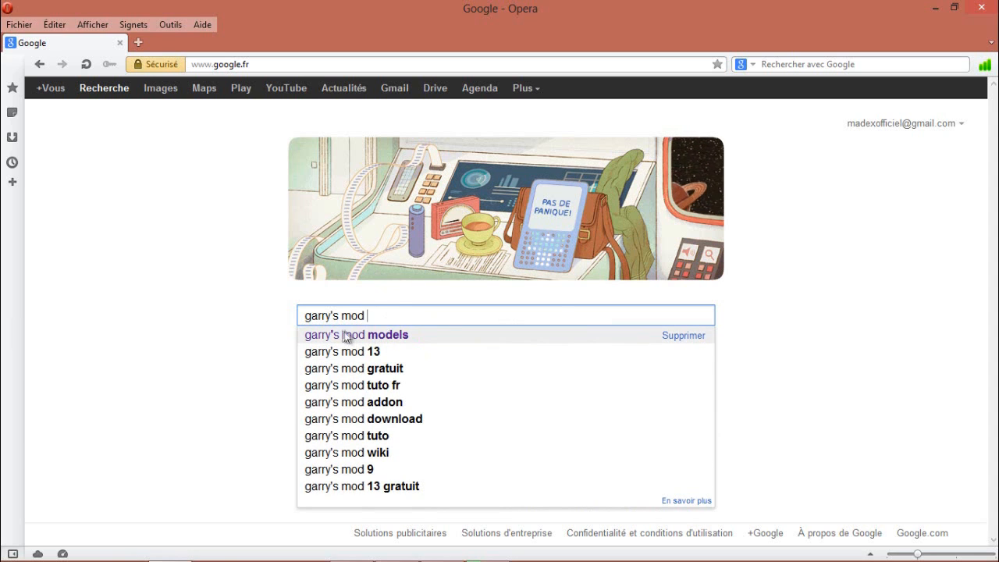
left_click(380, 335)
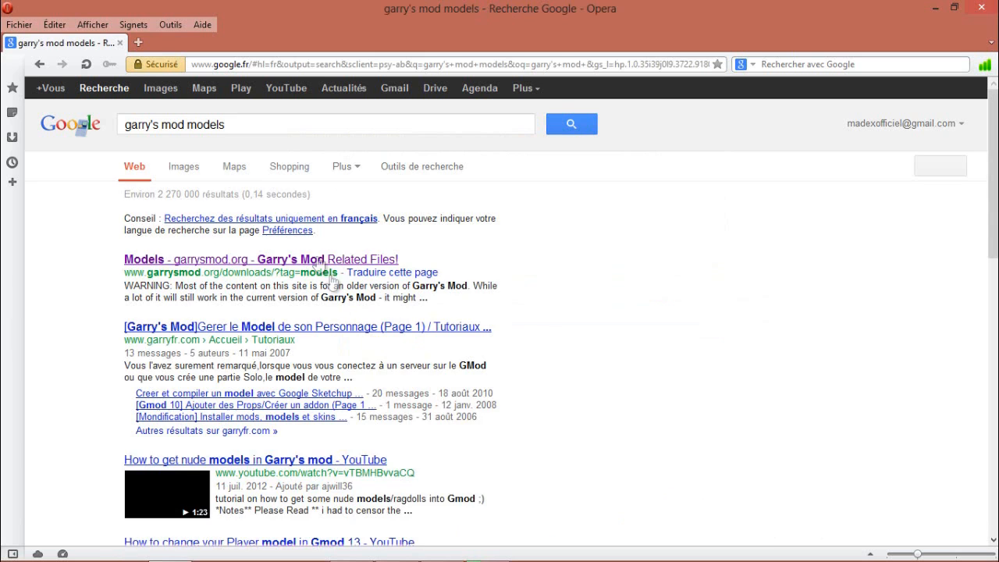
left_click(221, 266)
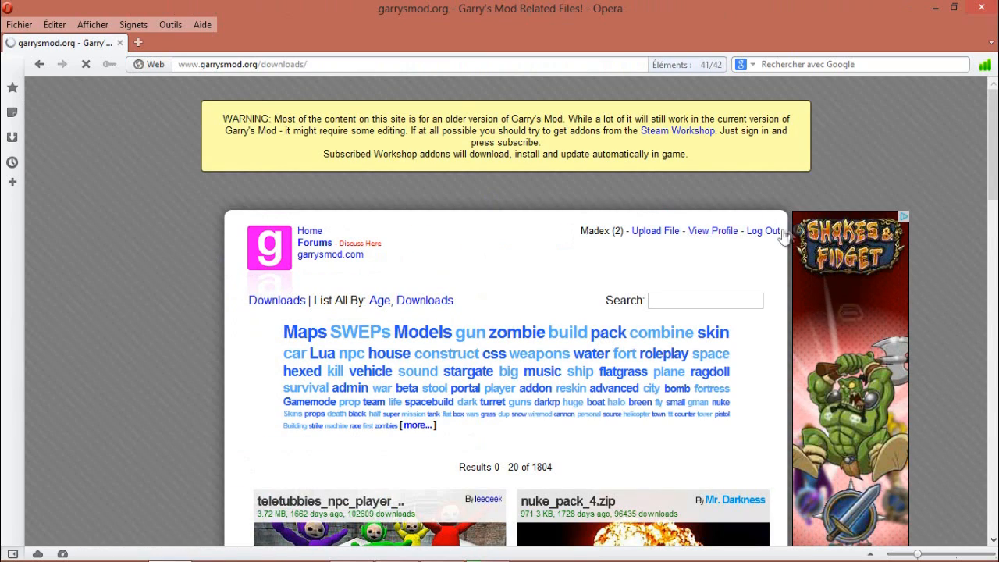
Browse the first page of model downloads on garrysmod.org to see which models are offered.
scroll(517, 250, "down", 2)
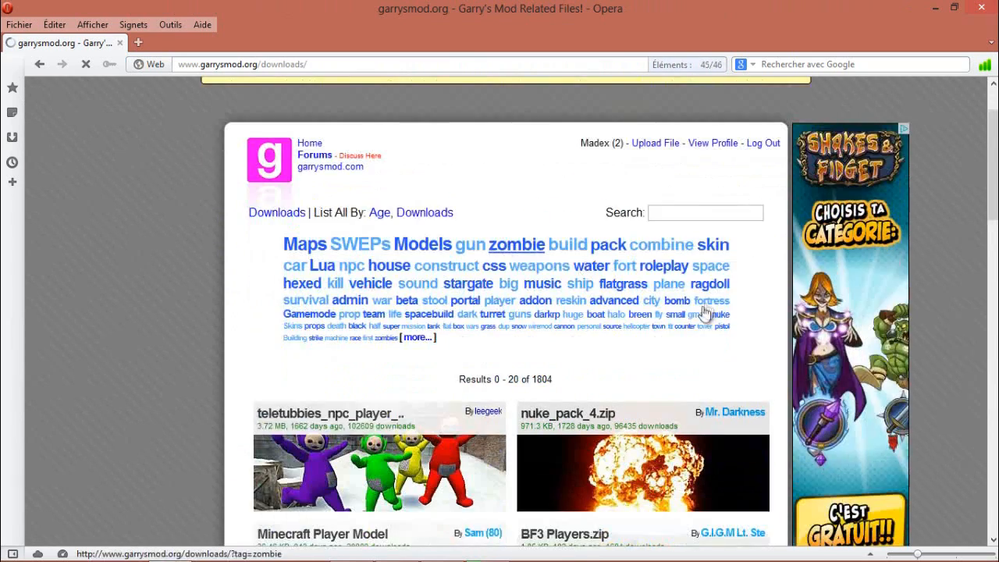
scroll(546, 234, "down", 2)
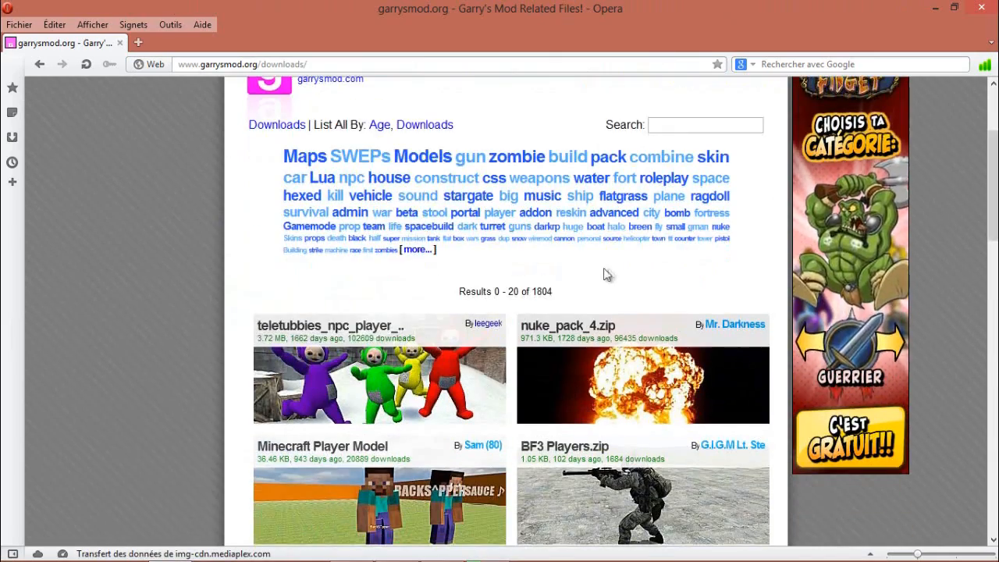
scroll(473, 236, "down", 7)
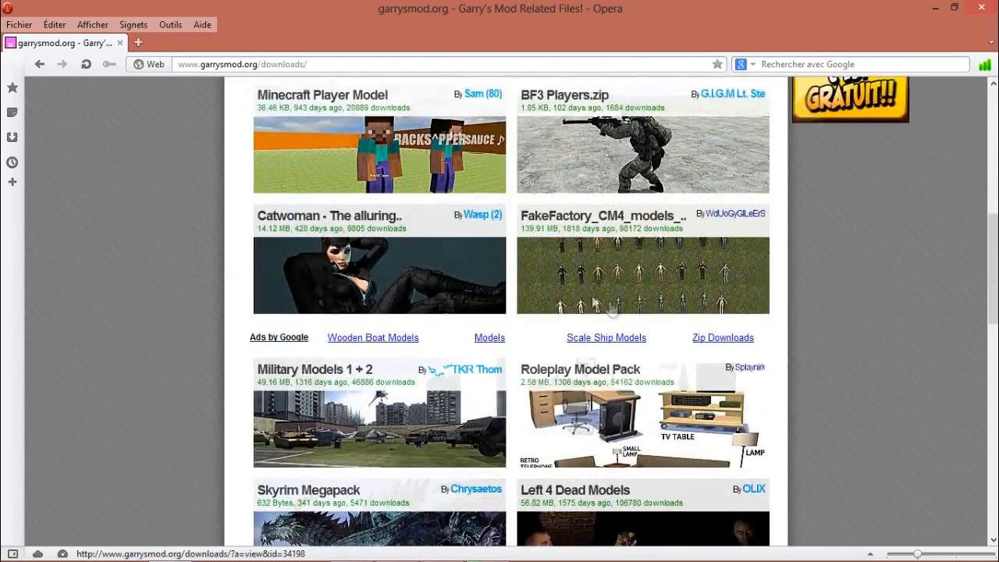
scroll(677, 376, "down", 3)
scroll(648, 390, "down", 3)
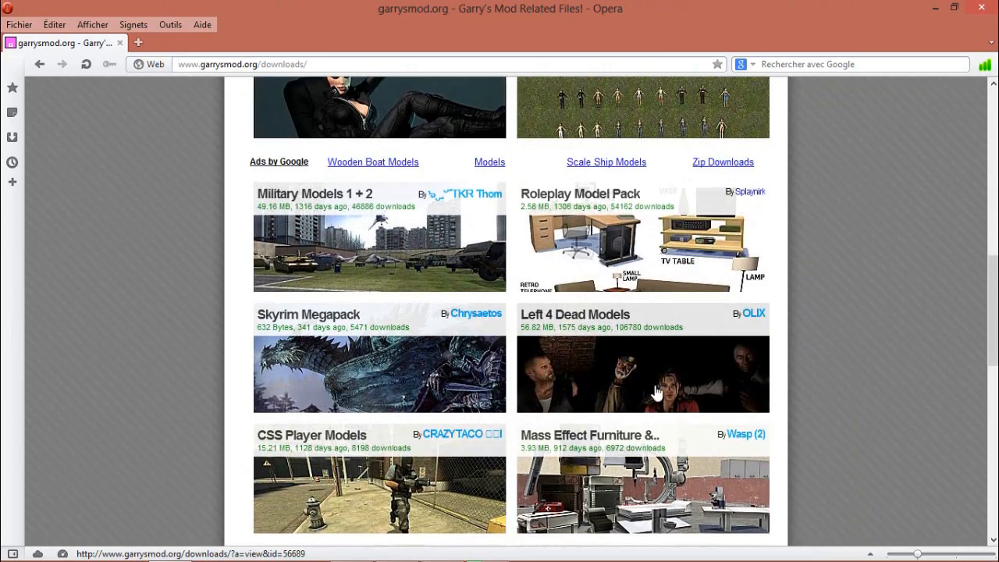
scroll(525, 384, "down", 13)
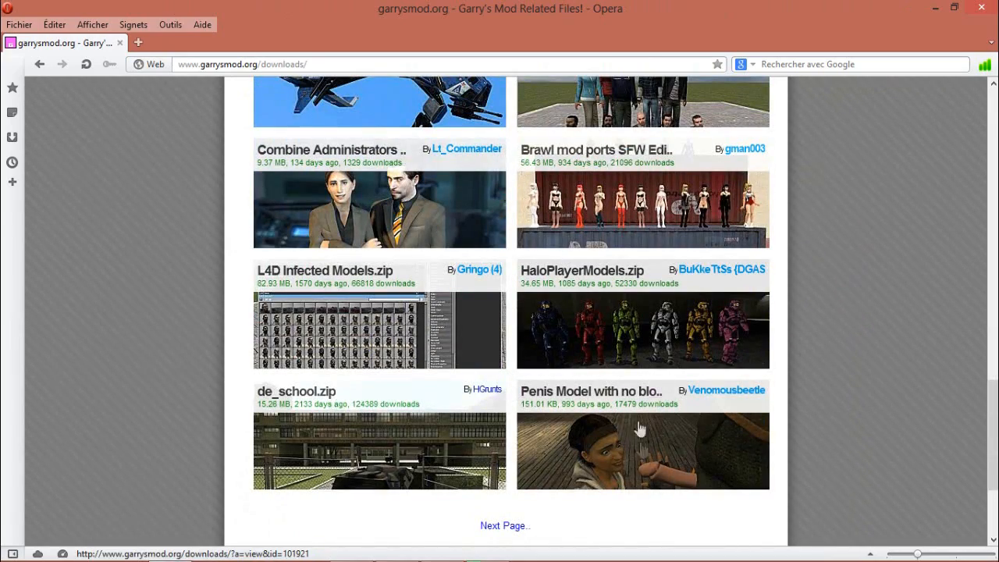
scroll(638, 429, "up", 9)
scroll(624, 393, "down", 14)
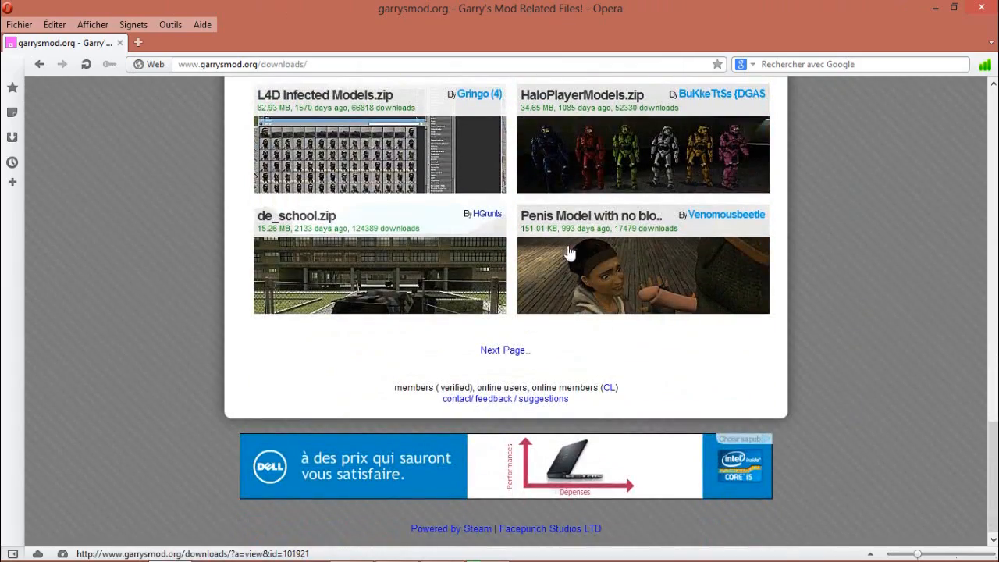
scroll(537, 272, "up", 20)
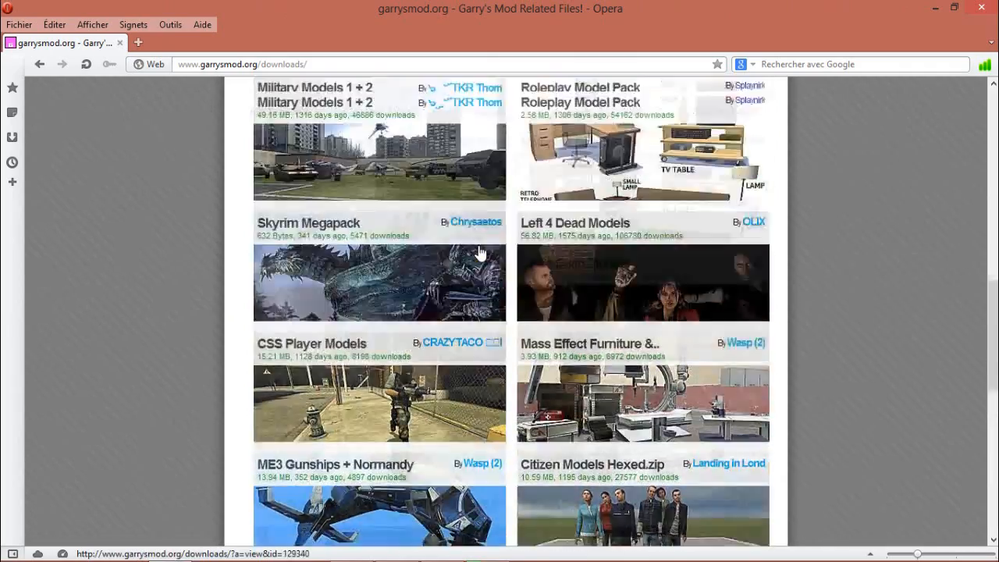
scroll(480, 250, "up", 10)
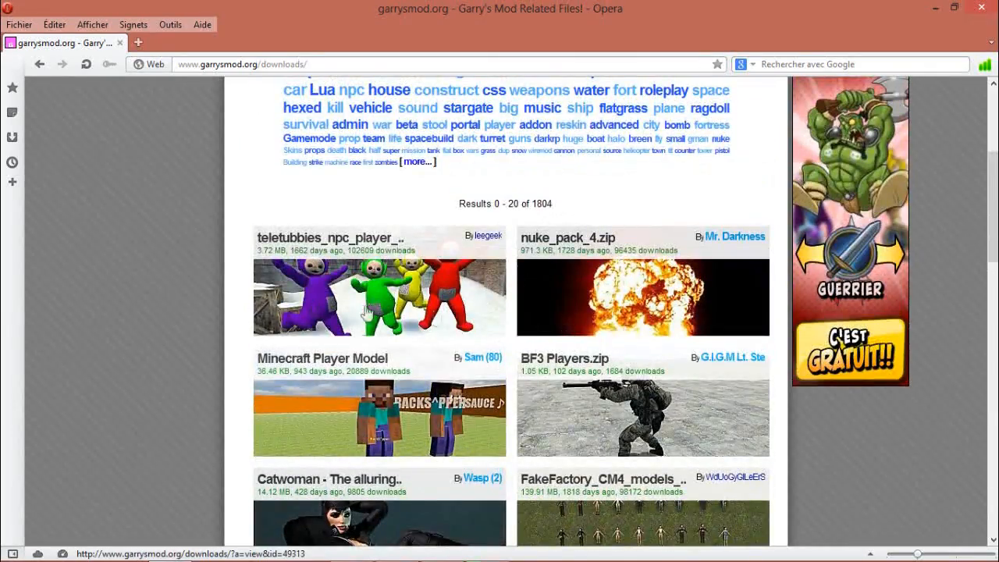
Open the teletubbies_npc_player entry in the models list and start downloading its file.
left_click(405, 303)
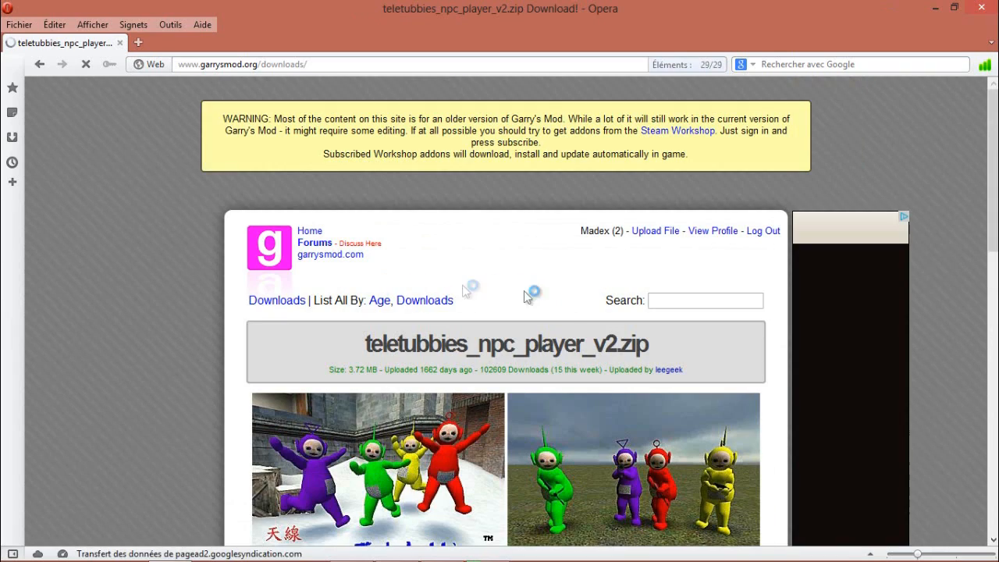
scroll(299, 308, "down", 3)
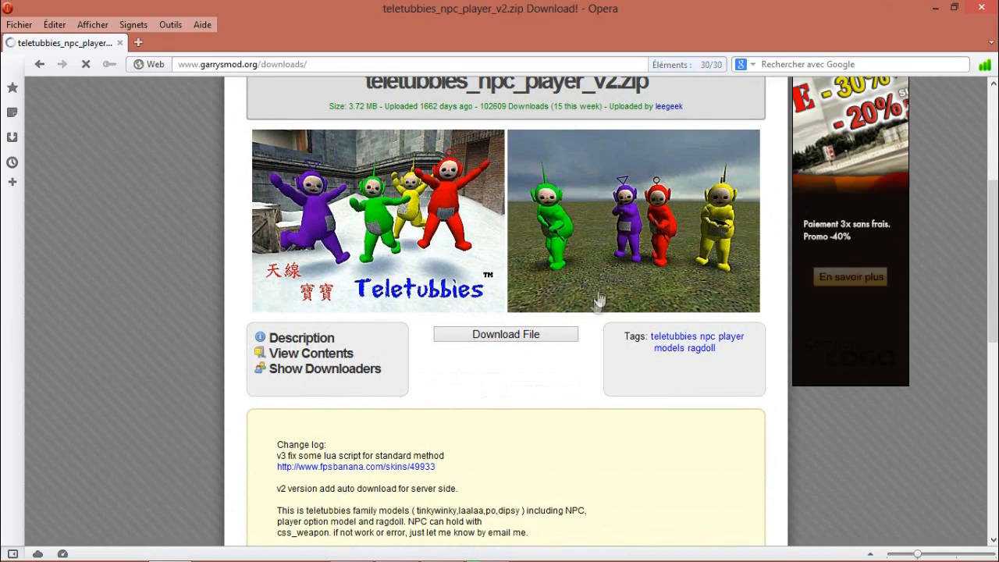
scroll(546, 343, "down", 1)
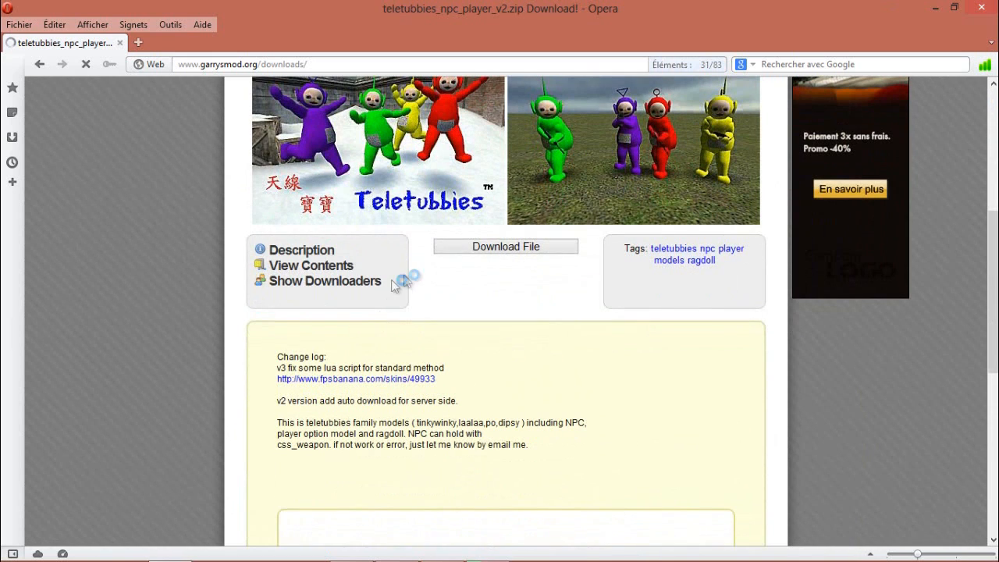
left_click(502, 247)
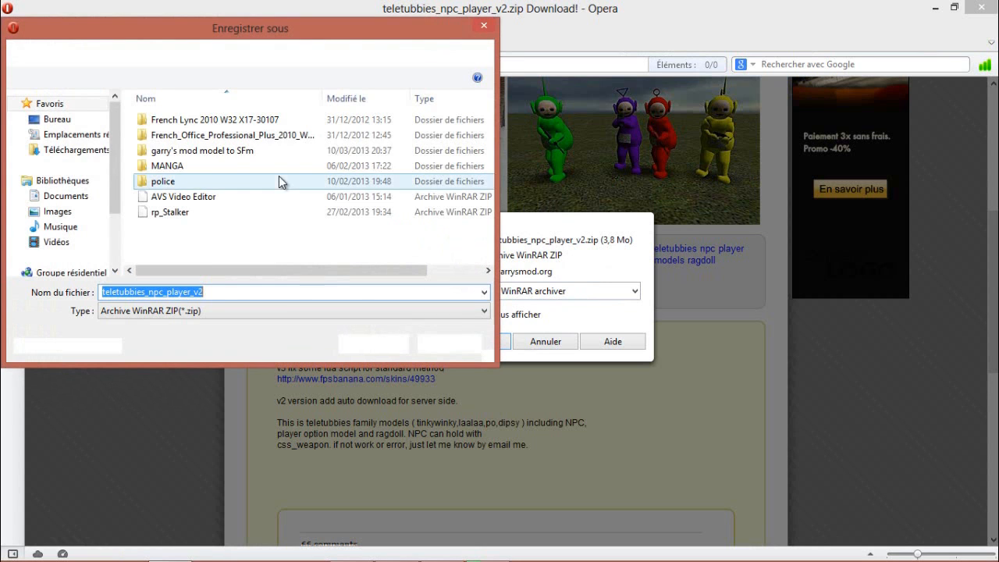
Save teletubbies_npc_player_v2 in the "garry's mod model to SFm" folder inside Téléchargements and check the browser's download list.
left_click(95, 153)
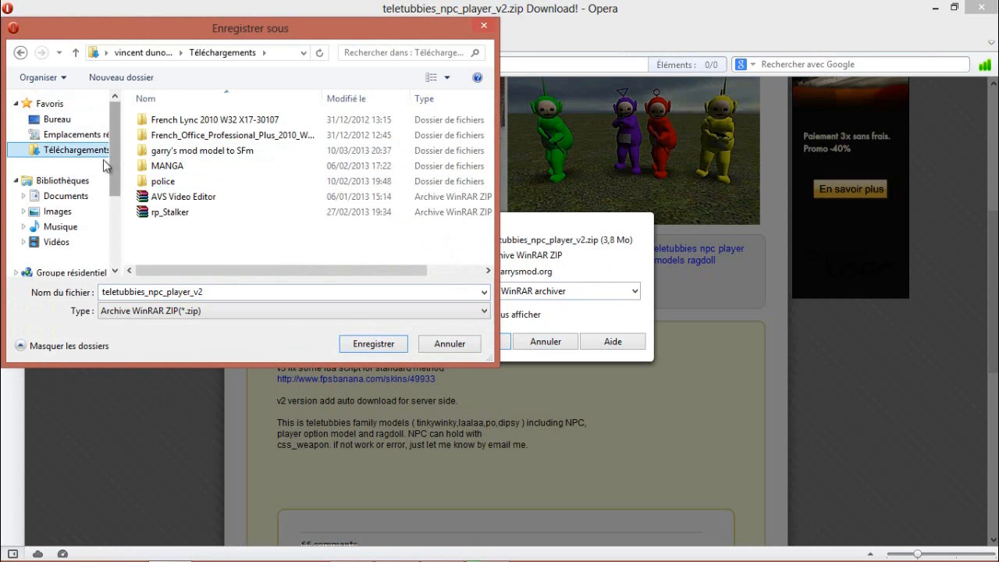
double_click(201, 152)
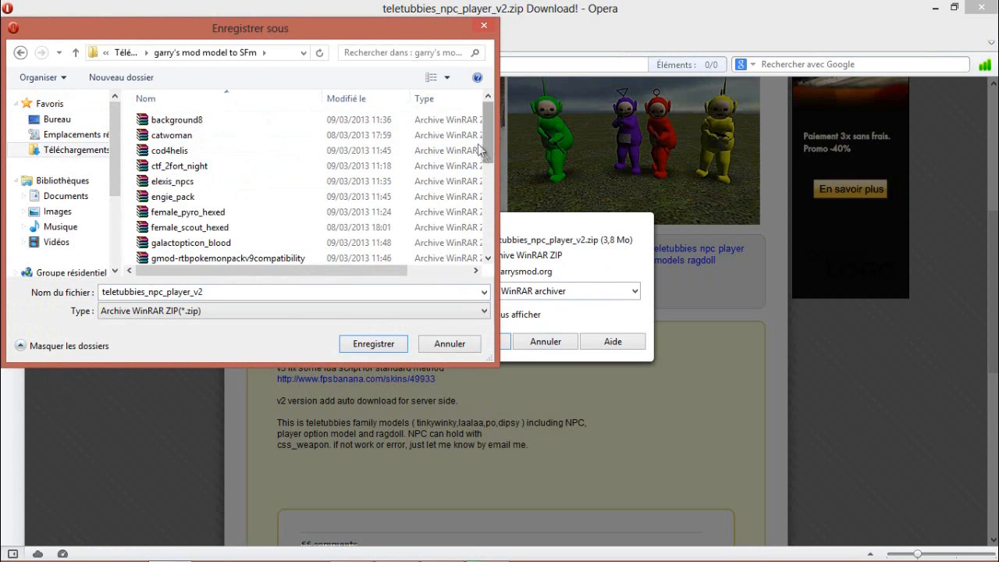
scroll(437, 144, "down", 5)
scroll(437, 137, "up", 6)
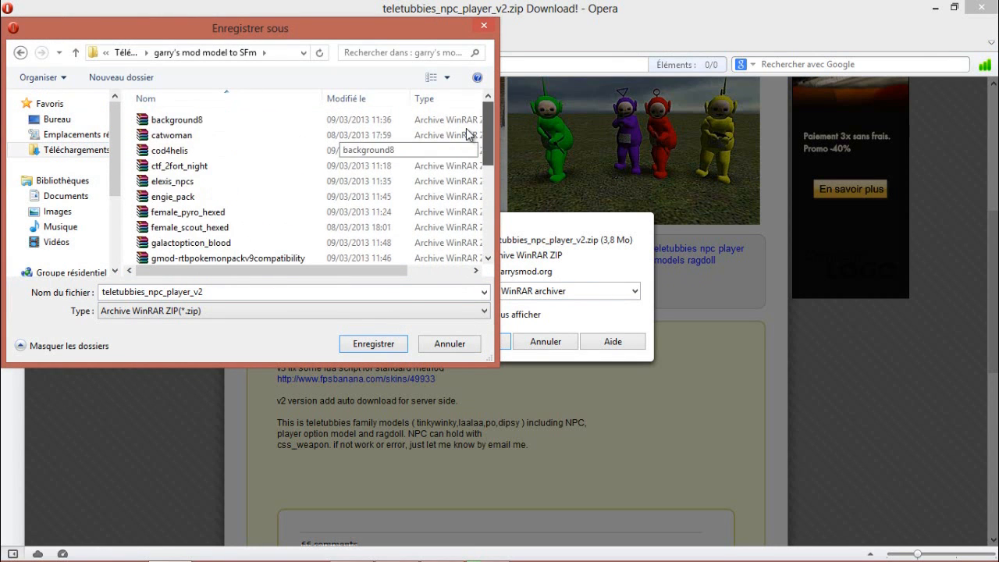
left_click(383, 341)
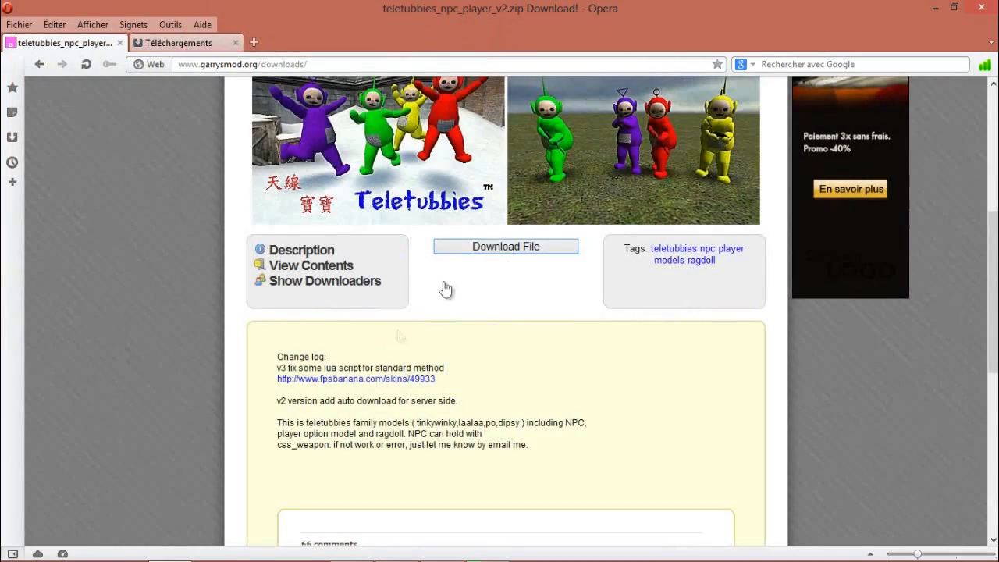
left_click(176, 43)
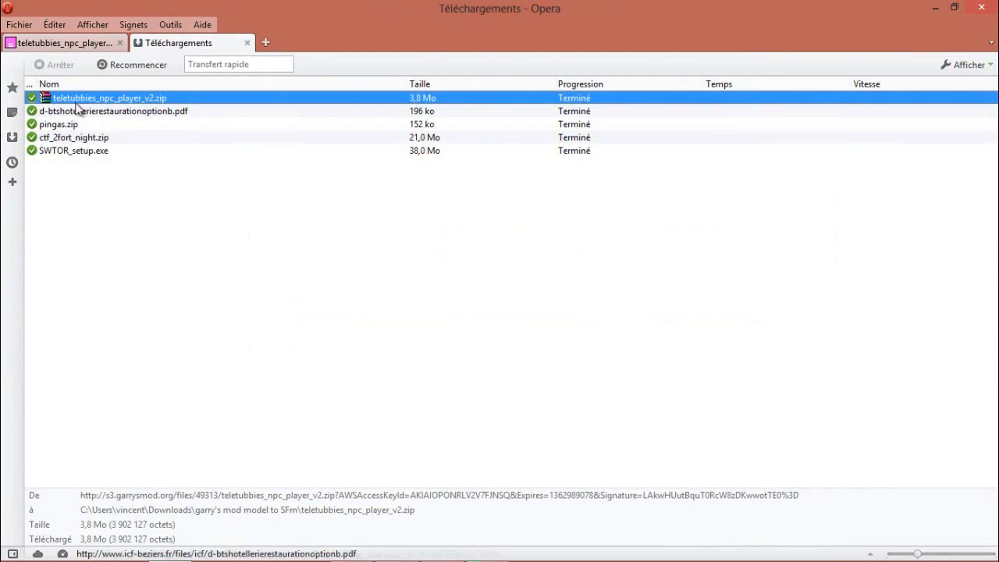
Return to the teletubbies page and search the garrysmod.org downloads for "2fort".
left_click(72, 43)
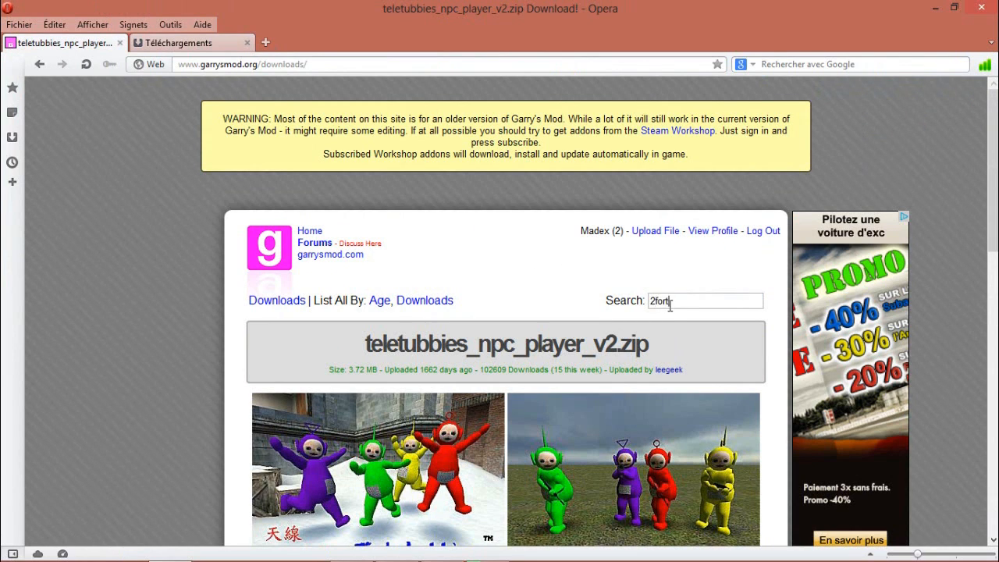
left_click(669, 306)
type("2fort")
key("Return")
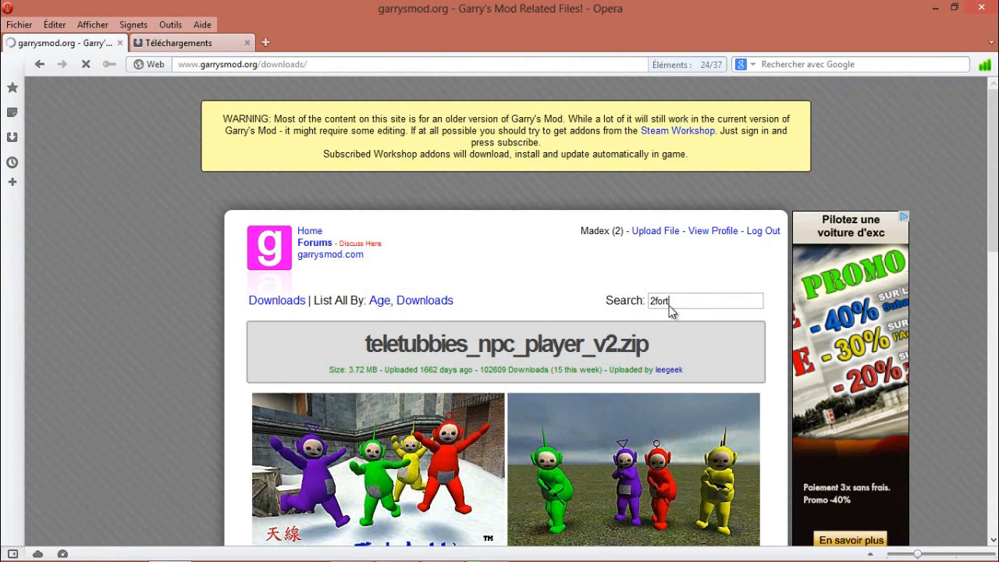
Find the ctf_2fort_night map in the search results and open its download page to view the description.
scroll(461, 291, "down", 10)
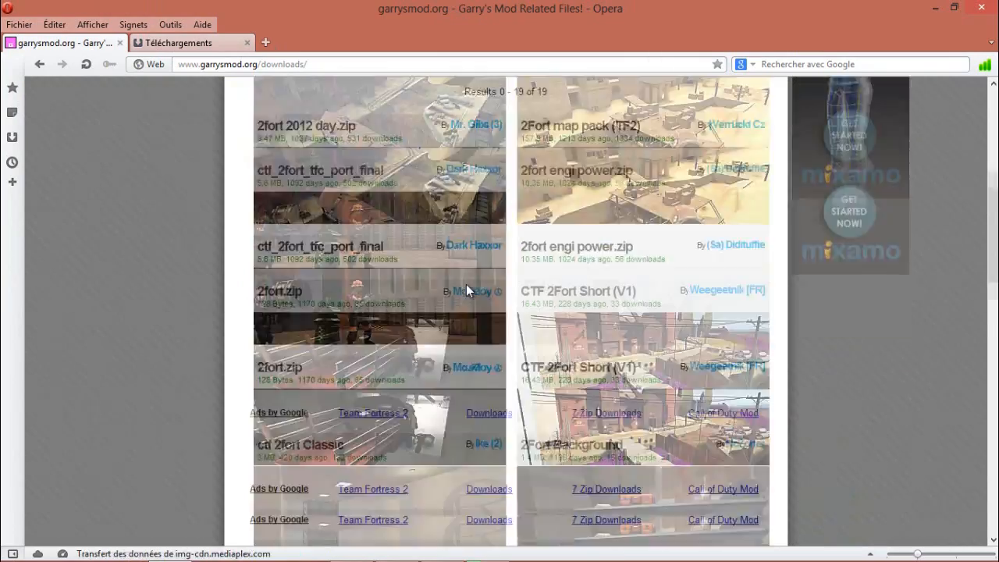
scroll(547, 284, "down", 3)
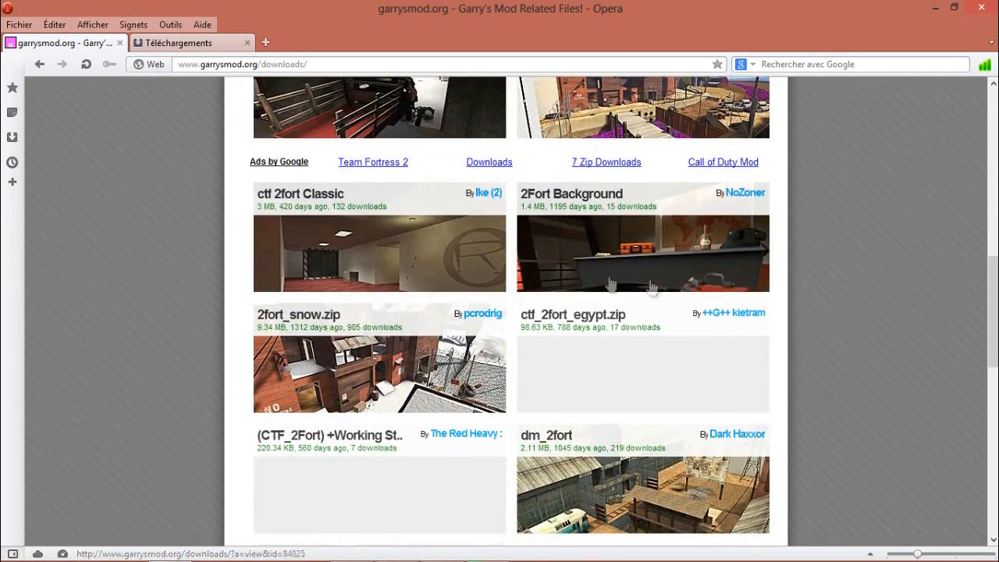
scroll(509, 236, "down", 3)
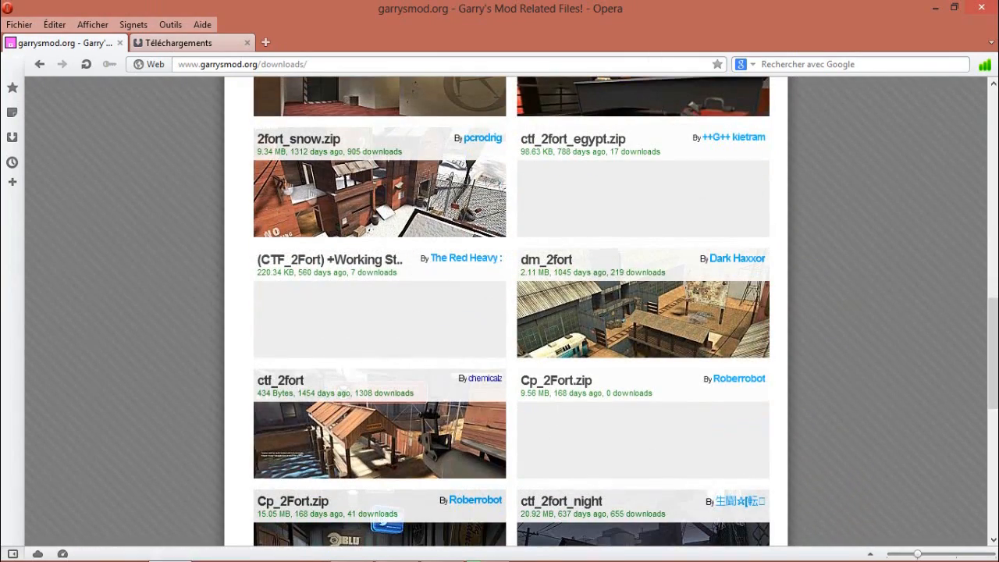
scroll(412, 340, "down", 5)
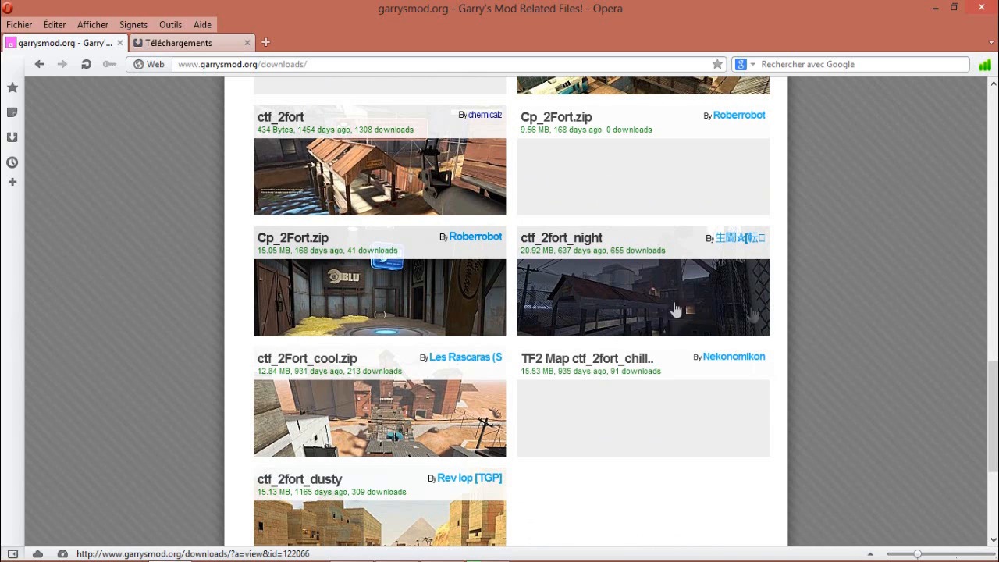
left_click(633, 301)
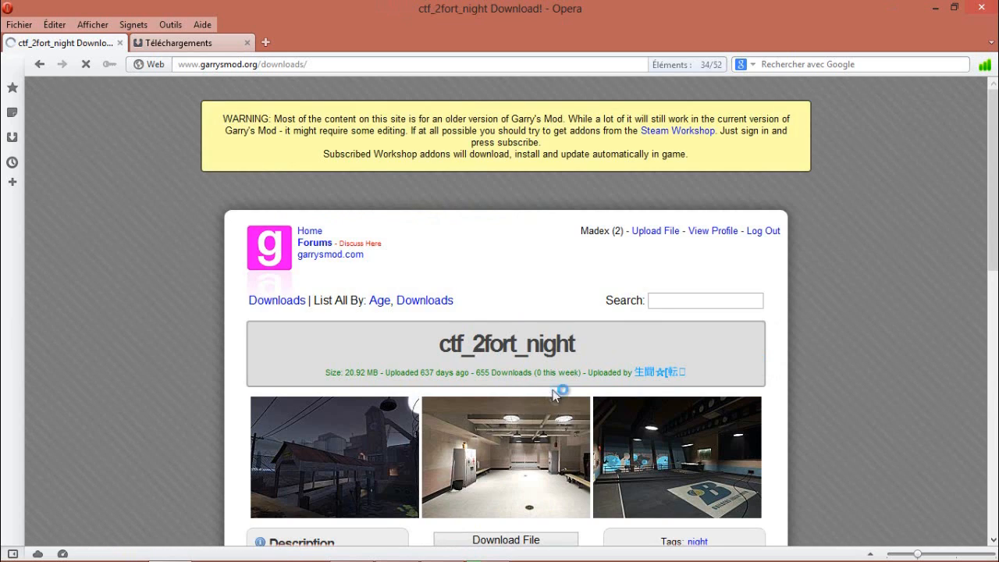
scroll(593, 304, "down", 5)
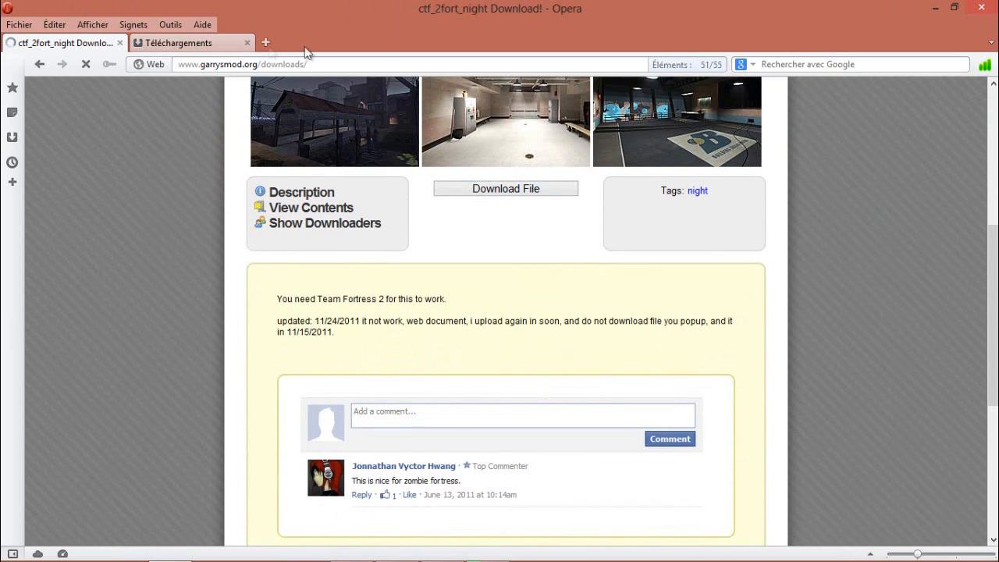
Close the Téléchargements page in the browser and minimize the browser to show the desktop.
left_click(184, 47)
left_click(247, 44)
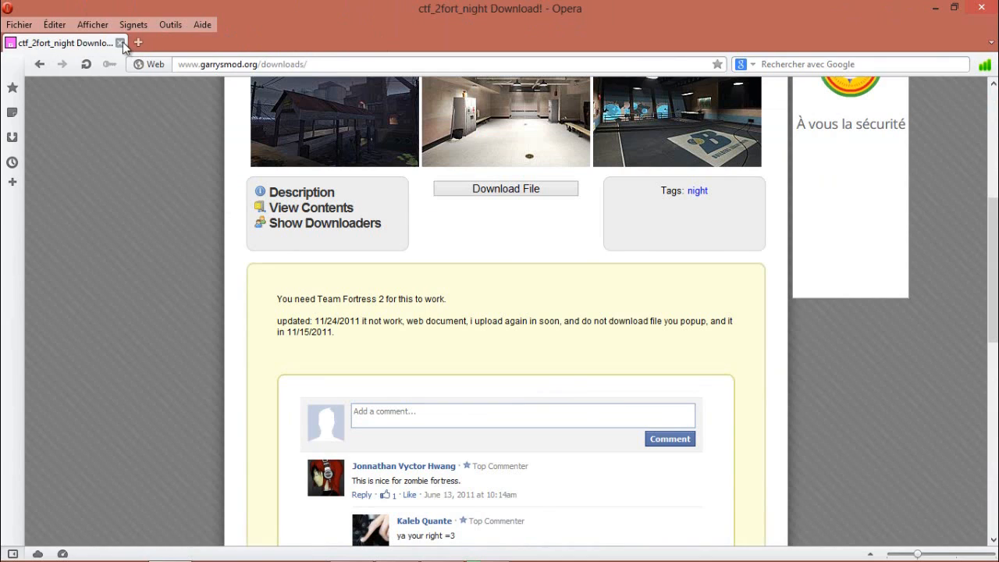
left_click(934, 10)
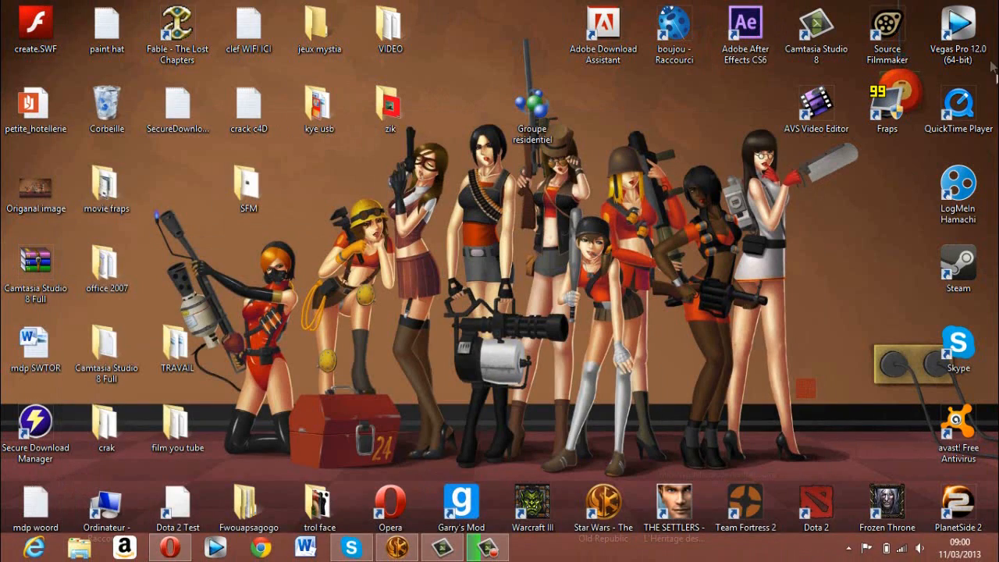
Launch Source Filmmaker from the desktop and cancel the launch.
double_click(911, 32)
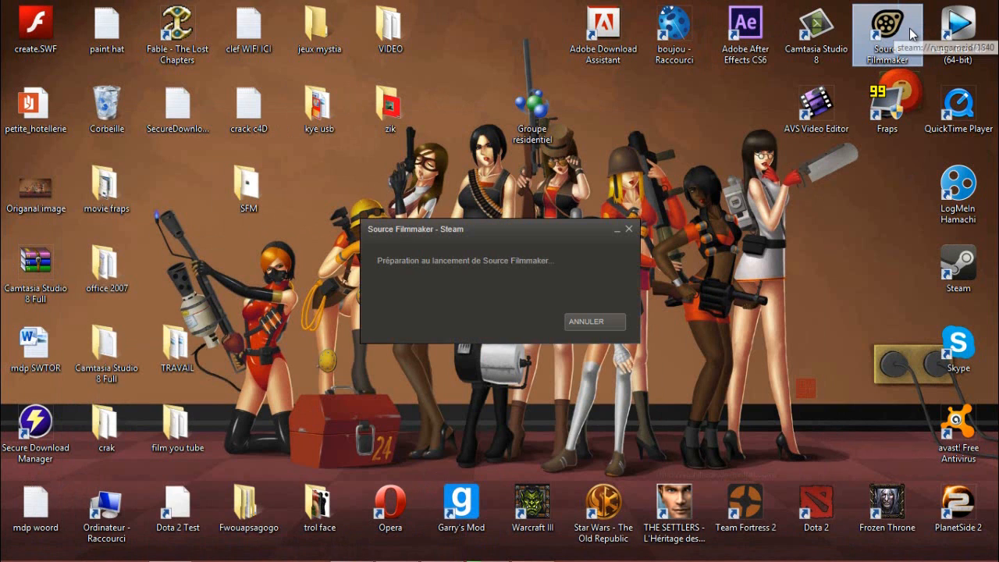
left_click(628, 229)
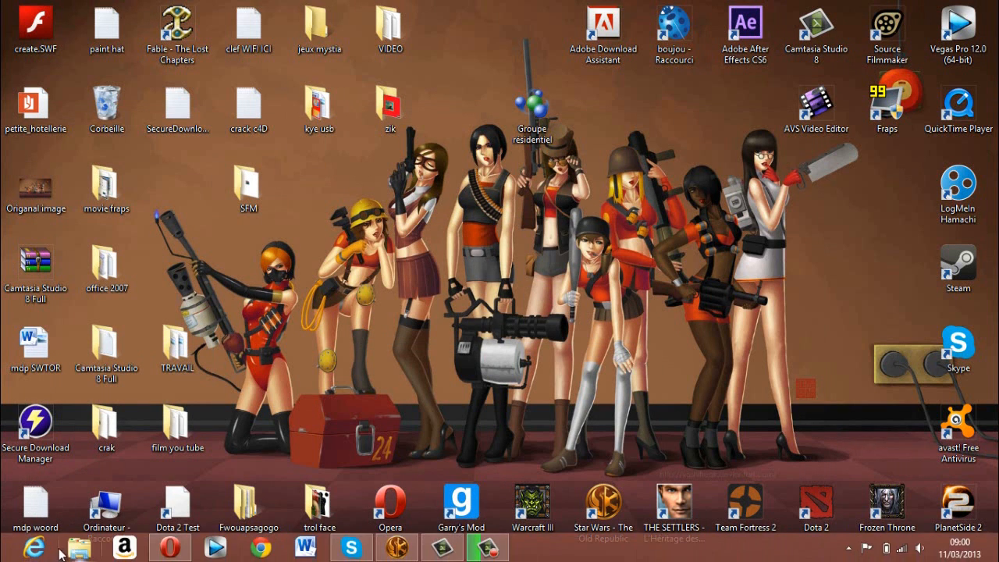
Open the "garry's mod model to SFm" folder in Téléchargements and browse its downloaded archives.
left_click(79, 547)
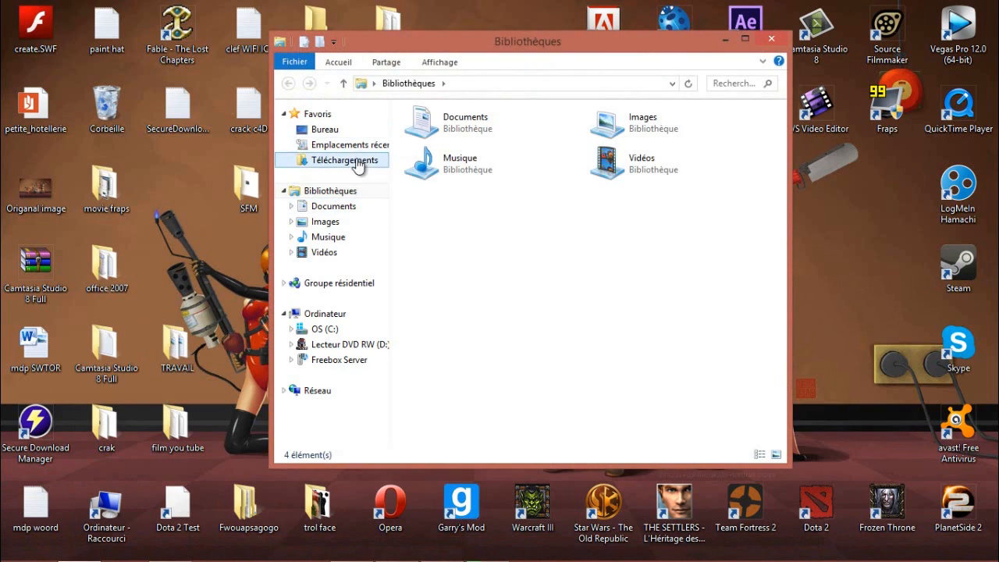
left_click(339, 160)
scroll(753, 234, "down", 8)
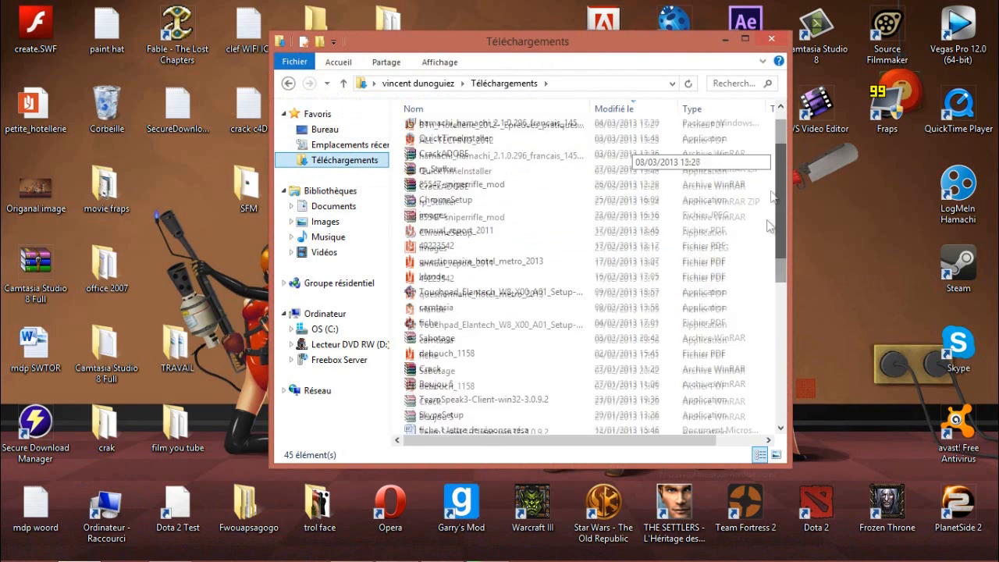
double_click(499, 364)
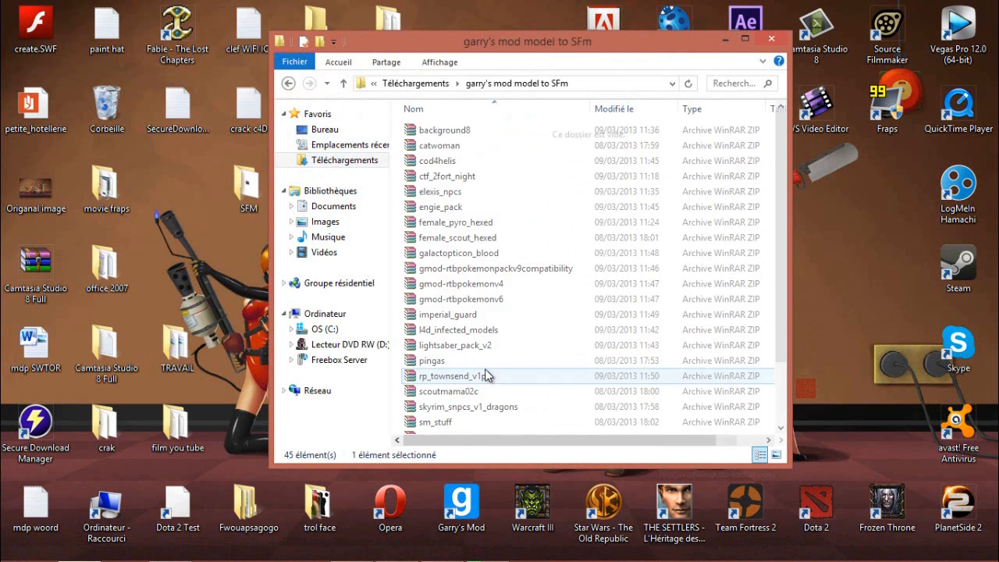
left_click_drag(537, 47, 438, 19)
scroll(385, 134, "down", 2)
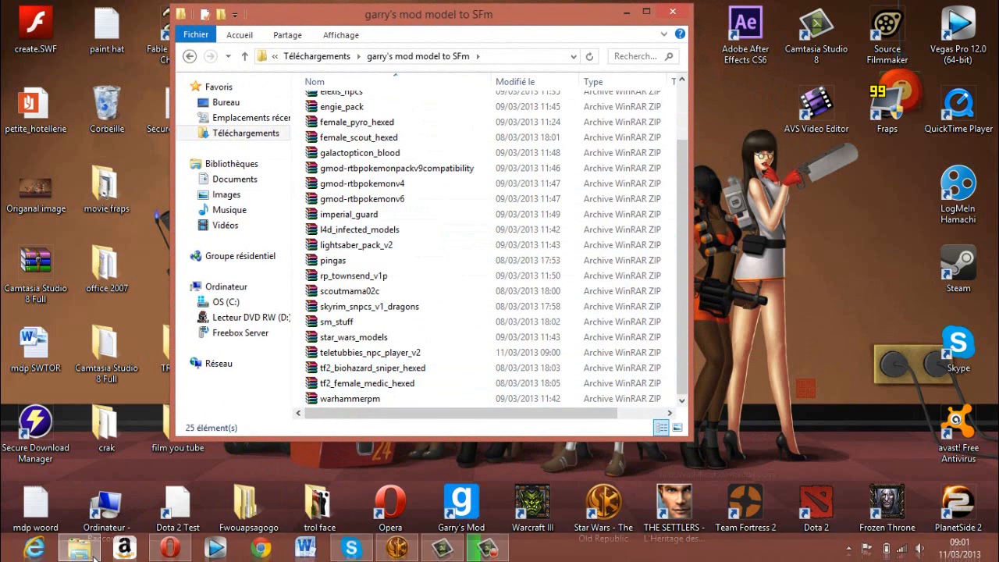
Open a second file explorer window beside the downloads folder and open the OS (C:) drive in it.
right_click(79, 548)
left_click(89, 475)
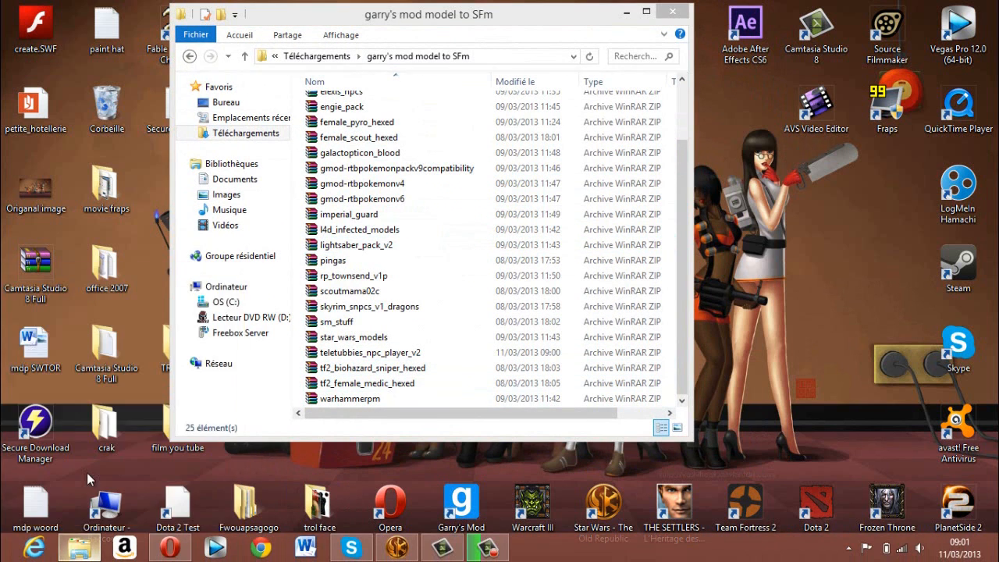
left_click_drag(470, 38, 941, 24)
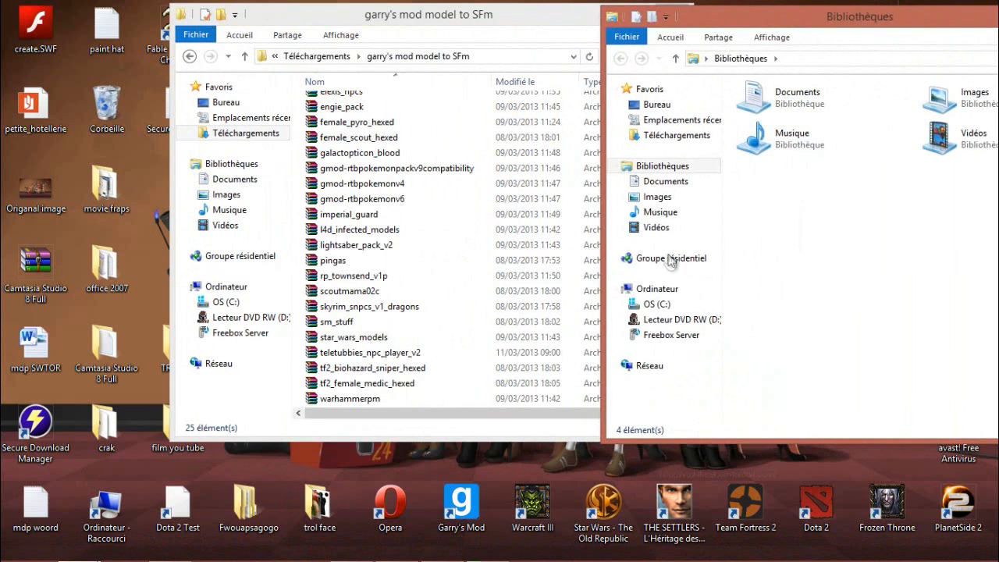
left_click(654, 290)
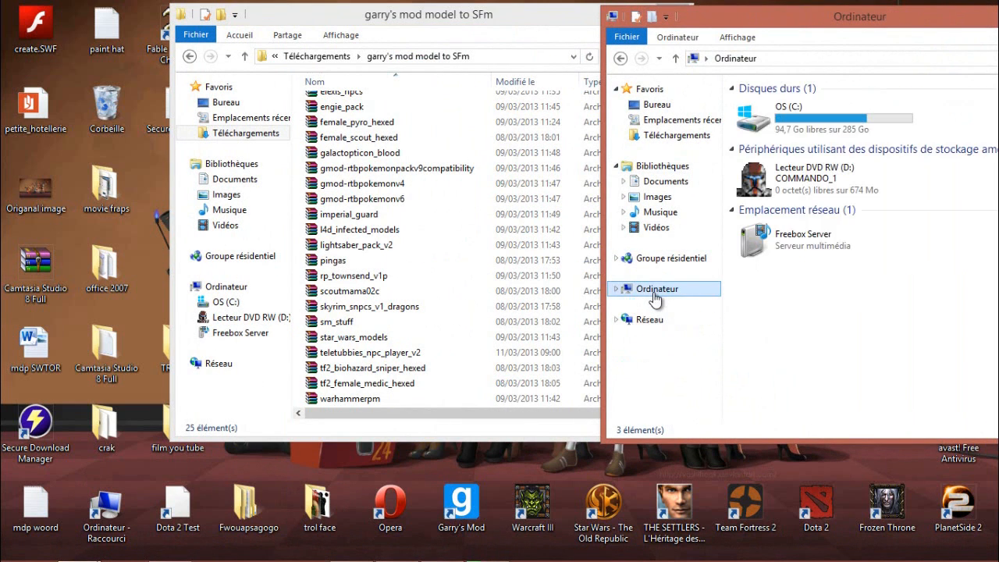
left_click(801, 122)
double_click(800, 123)
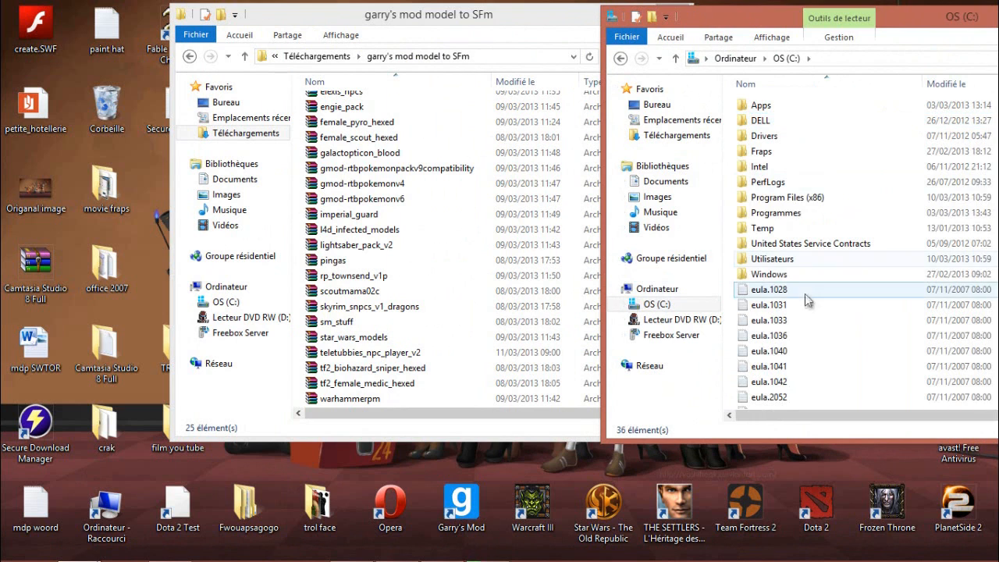
Go to Program Files (x86)\Steam\SteamApps on the C: drive.
double_click(806, 201)
scroll(817, 327, "down", 7)
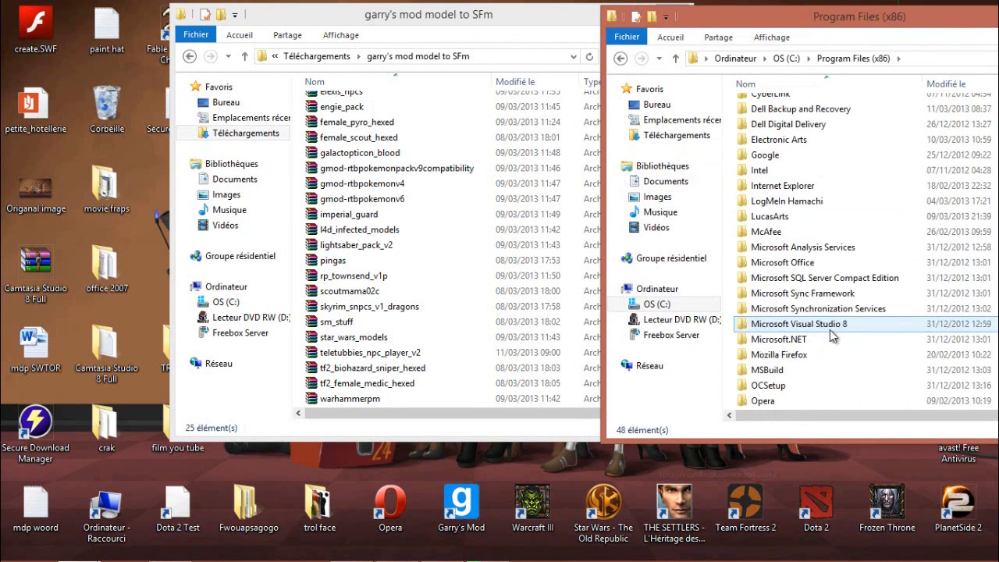
double_click(780, 355)
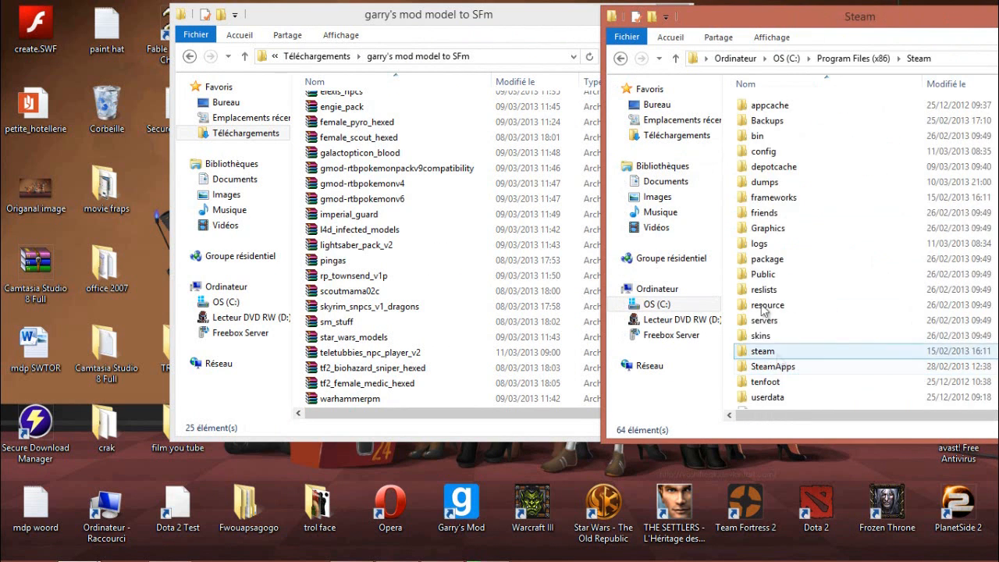
scroll(792, 258, "down", 2)
double_click(791, 231)
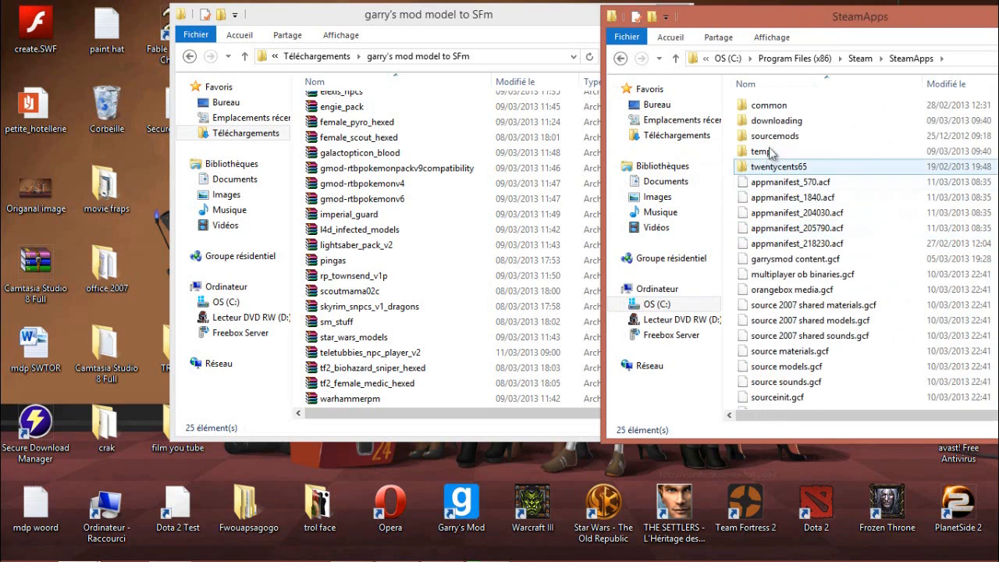
Open the common\SourceFilmmaker\game\usermod folder inside SteamApps.
left_click(774, 120)
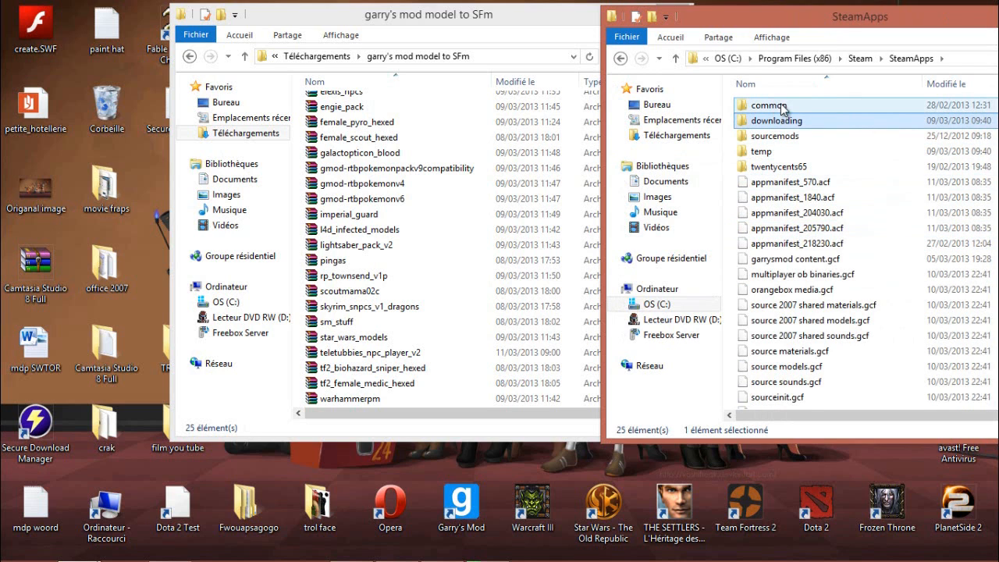
double_click(779, 107)
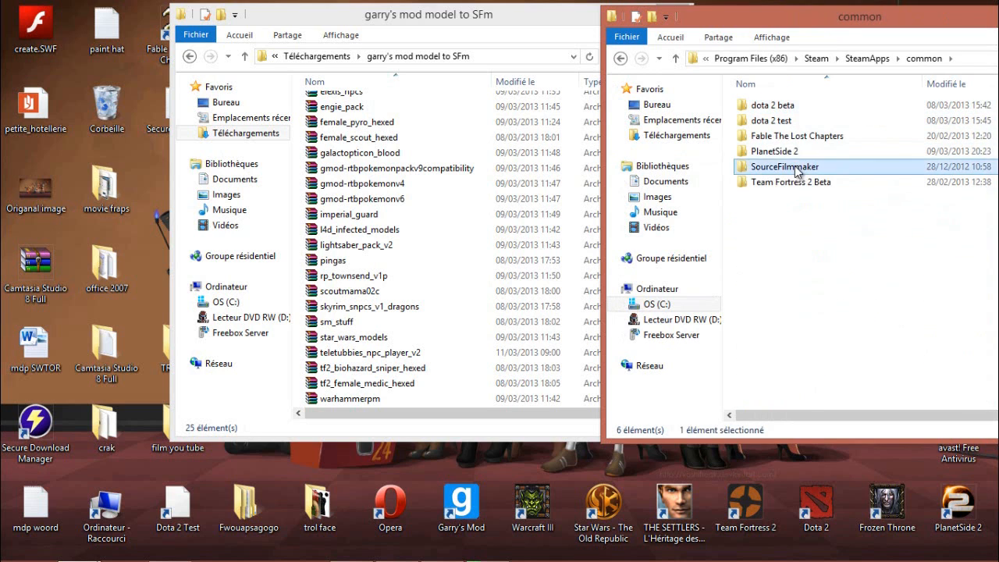
double_click(776, 167)
double_click(766, 106)
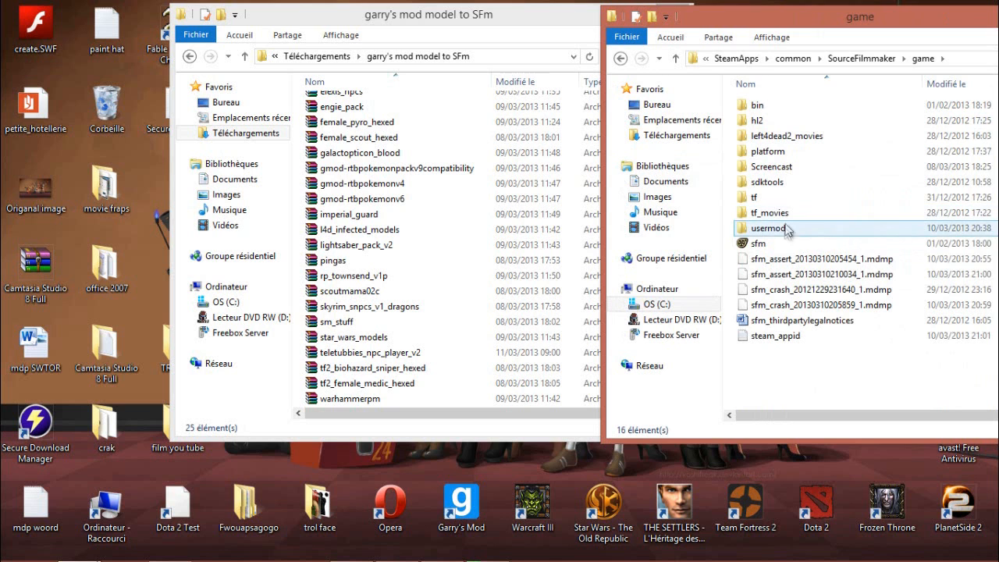
double_click(780, 229)
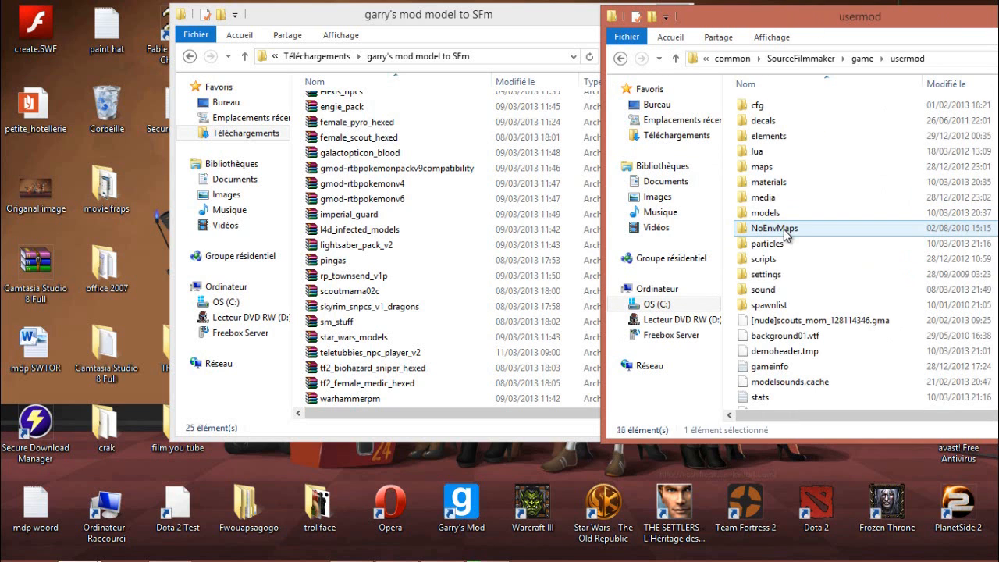
Open the teletubbies_npc_player_v2 archive down to its inner folder and preview teletubbies_npc_player.jpg.
left_click_drag(499, 14, 354, 17)
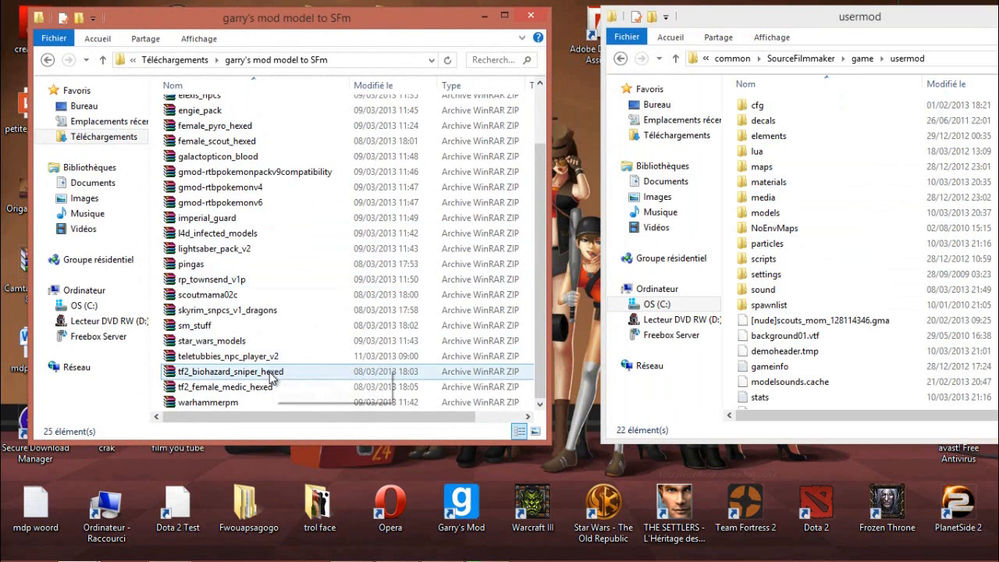
left_click(258, 356)
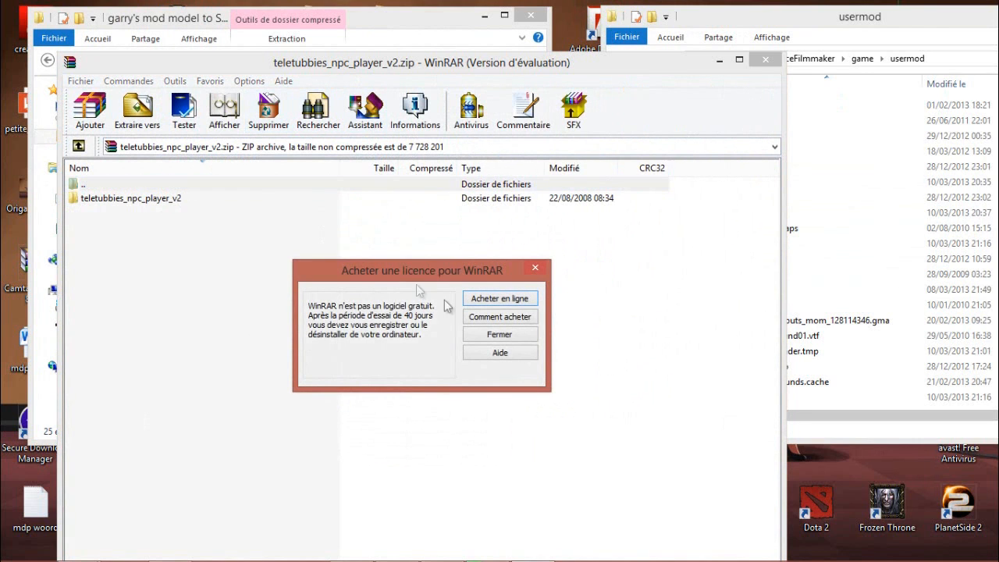
left_click(535, 268)
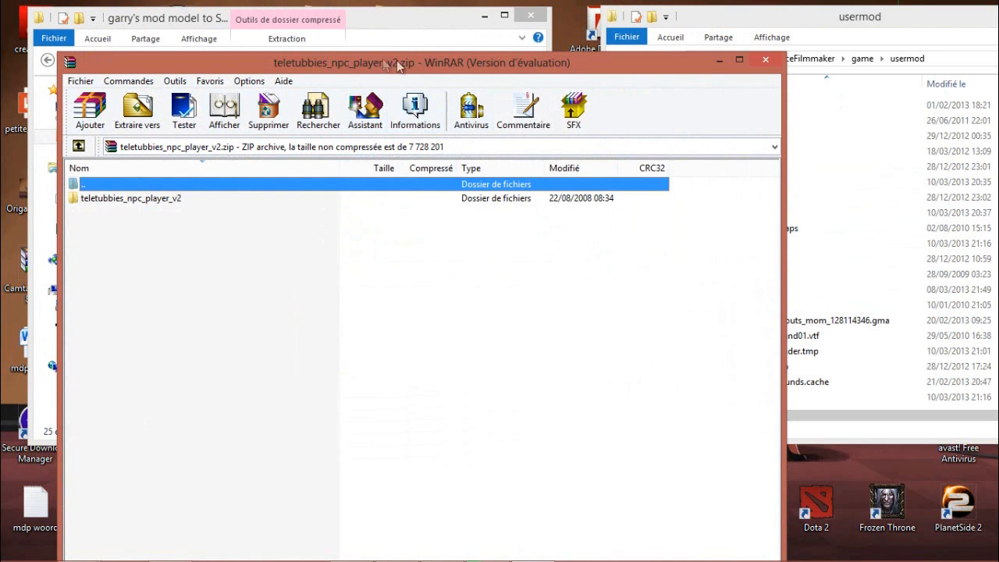
double_click(122, 200)
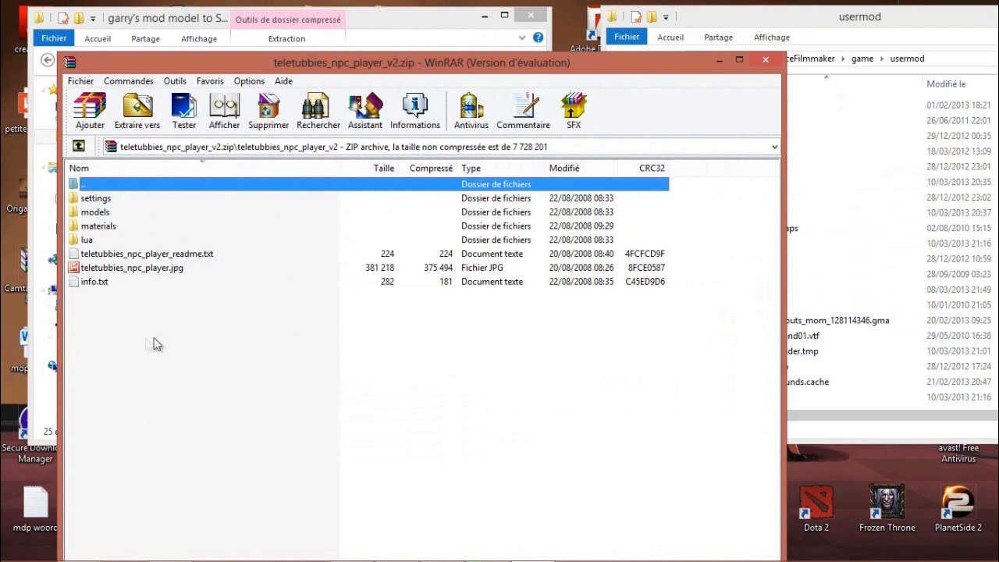
double_click(101, 268)
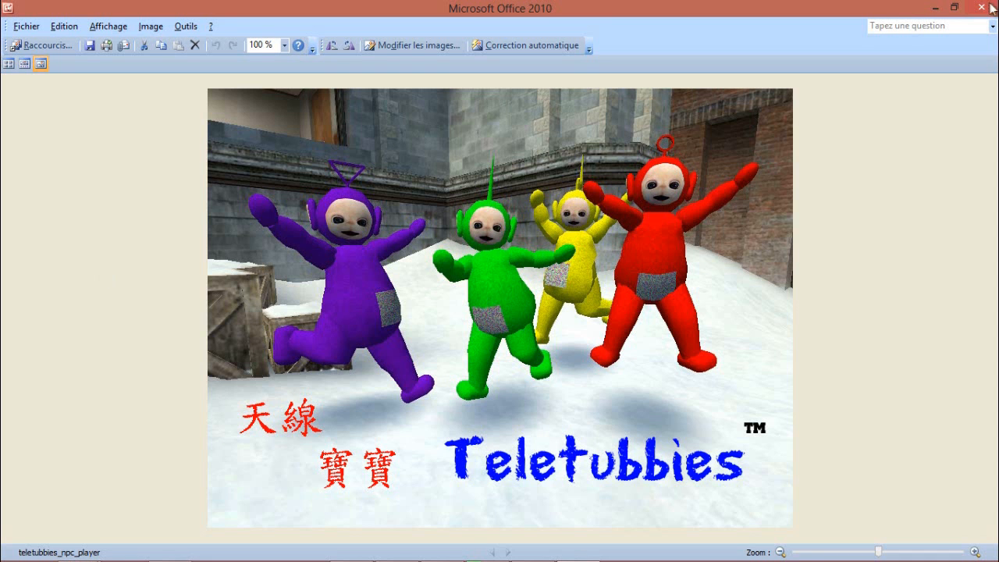
left_click(989, 8)
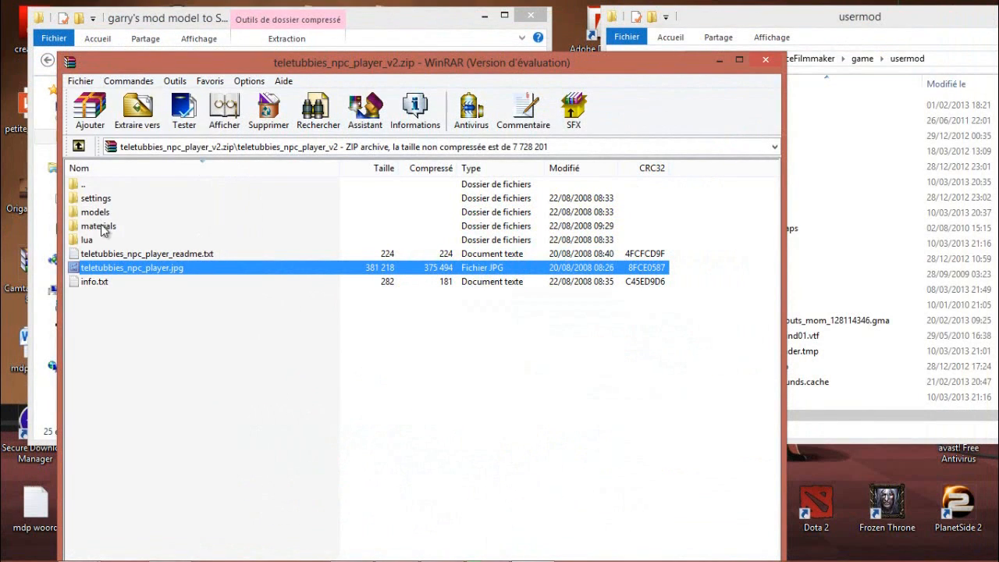
Fit the archive window beside the usermod folder and extract the settings, models, materials and lua folders into usermod.
left_click_drag(563, 64, 532, 33)
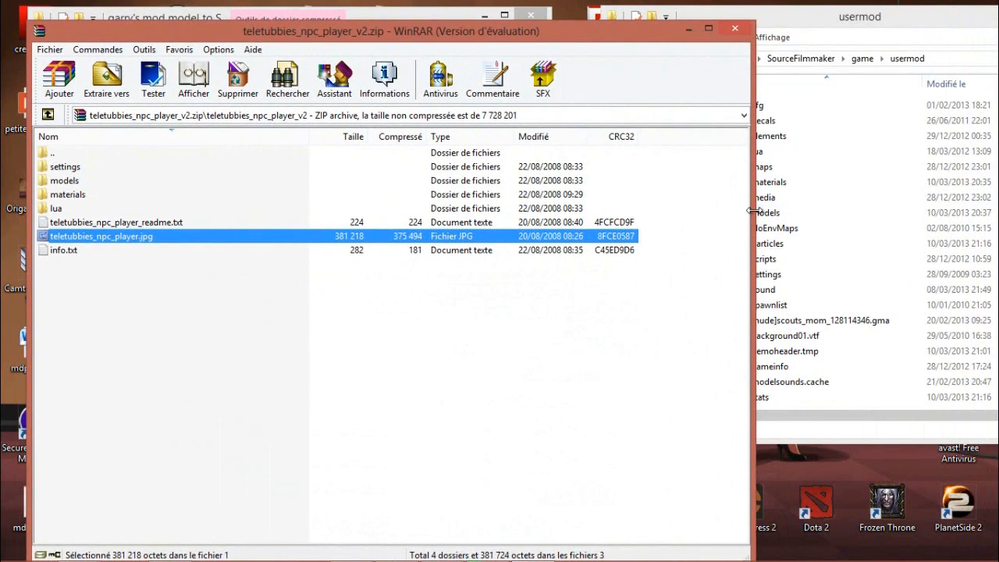
left_click_drag(740, 212, 606, 212)
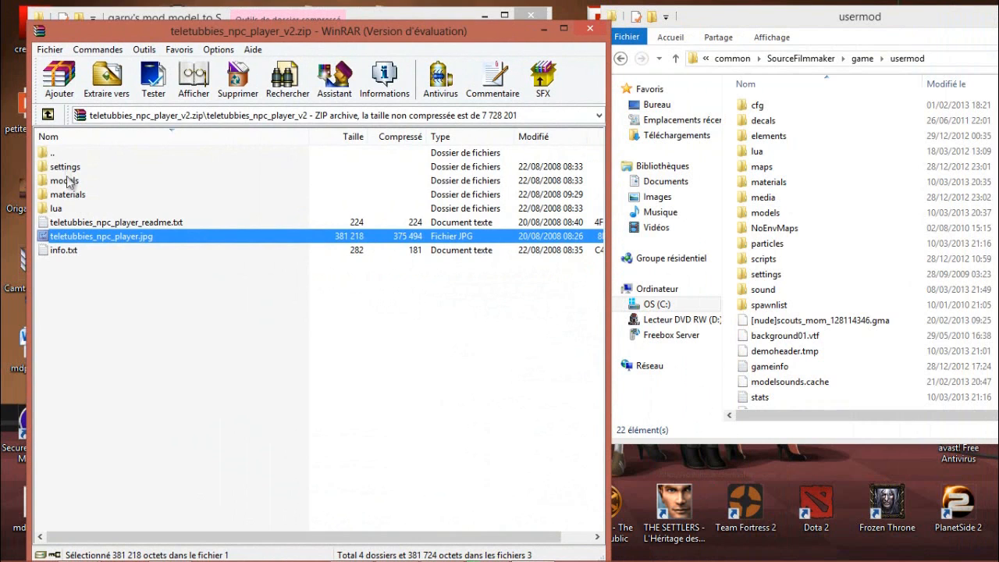
left_click_drag(66, 166, 892, 364)
mouse_move(62, 181)
left_mouse_down()
mouse_move(604, 261)
mouse_move(67, 188)
left_mouse_up()
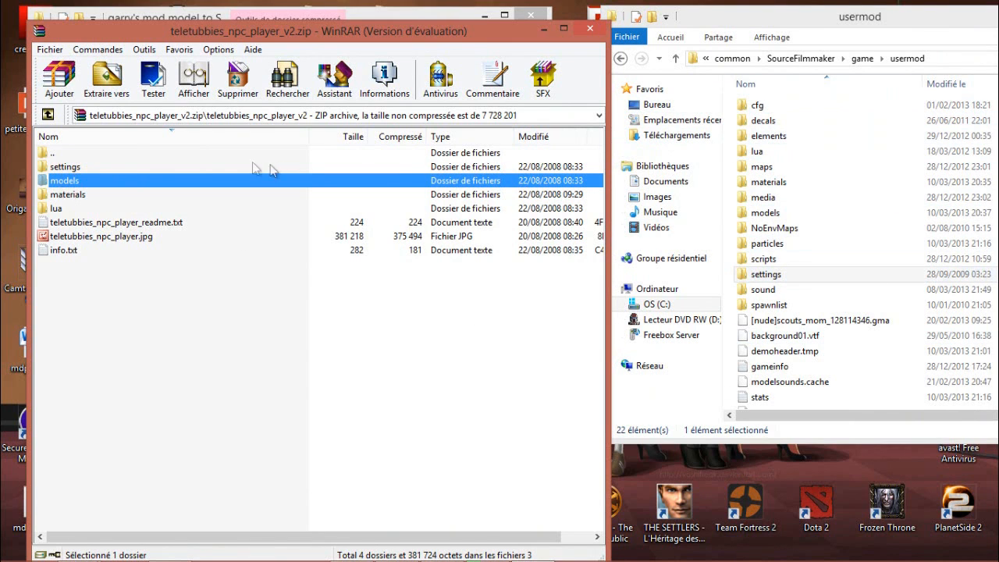
left_click_drag(66, 183, 904, 367)
left_click_drag(903, 367, 858, 367)
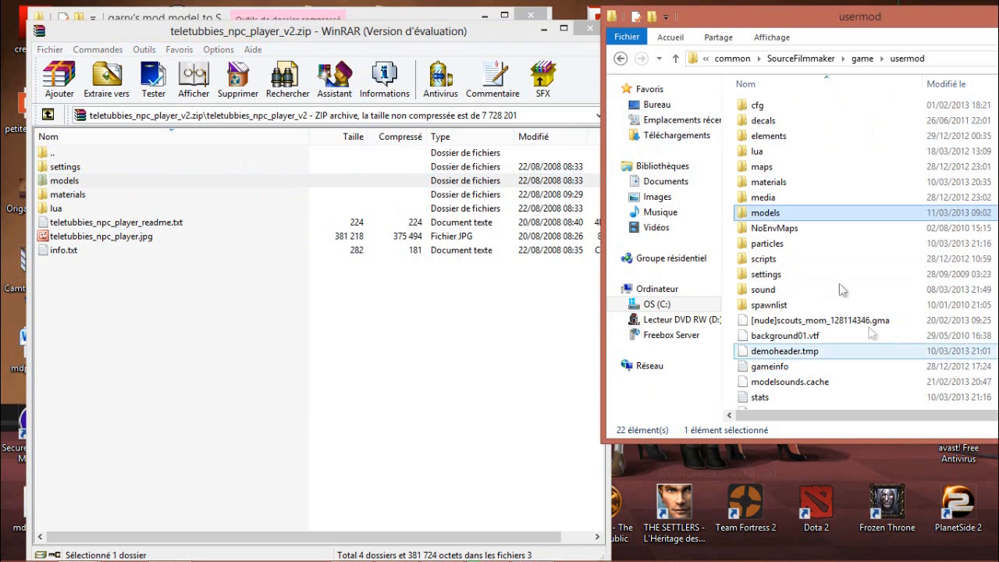
left_click_drag(67, 197, 905, 370)
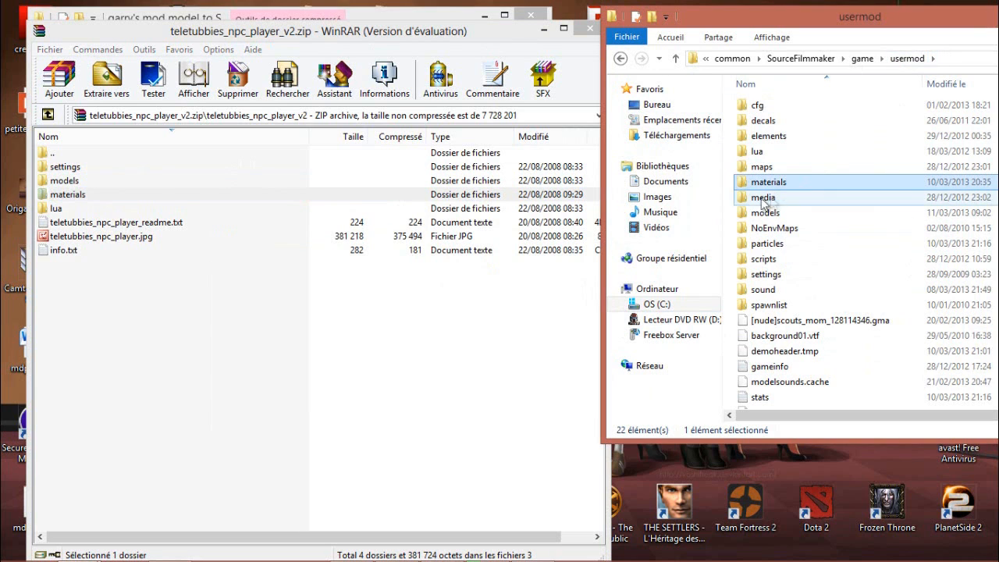
left_click_drag(49, 212, 842, 368)
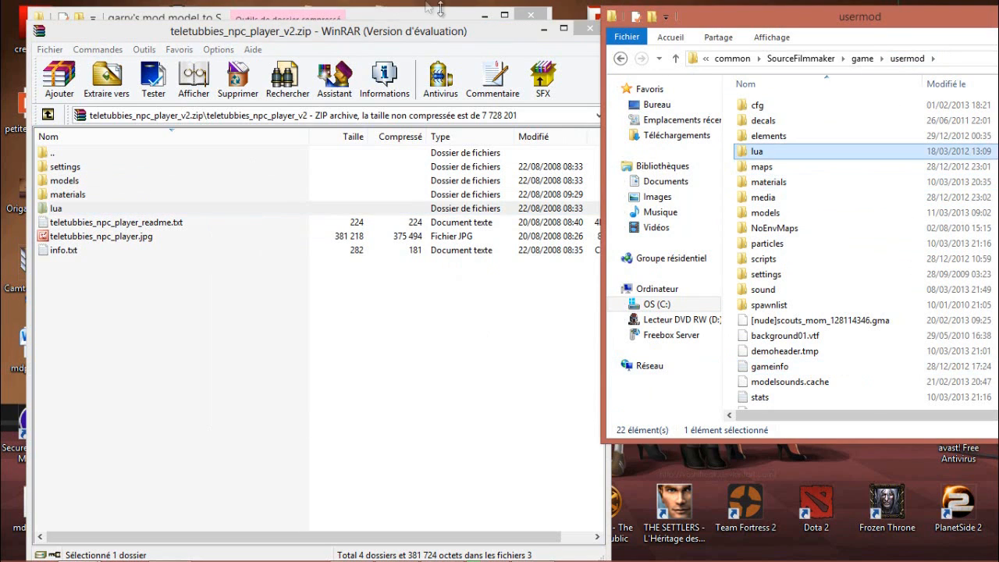
Close the archive and the downloads folder, launch Source Filmmaker from the desktop and dismiss its graphics card warning.
left_click(589, 30)
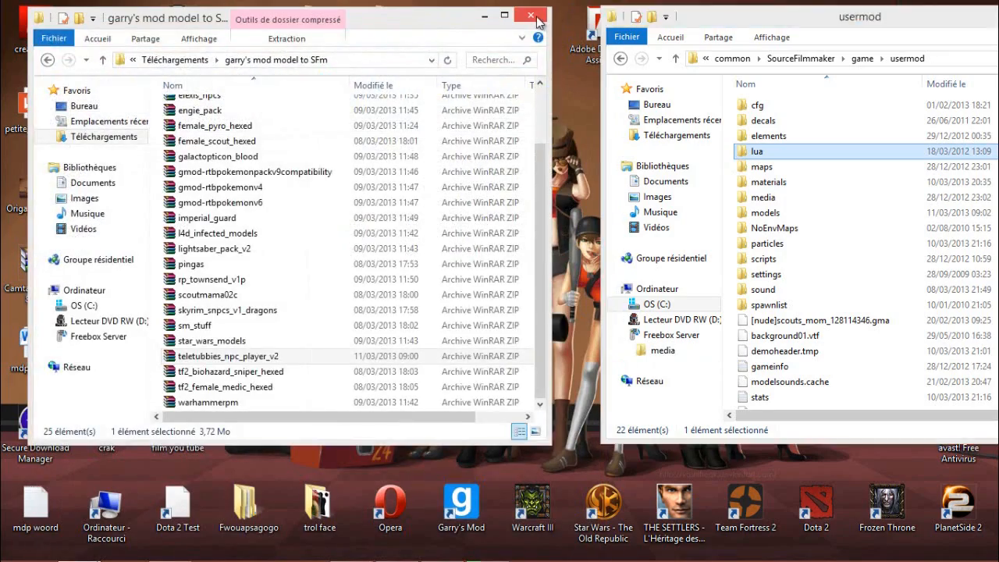
left_click(531, 15)
left_click_drag(788, 16, 533, 22)
left_click_drag(541, 70, 540, 68)
left_click(823, 59)
double_click(894, 41)
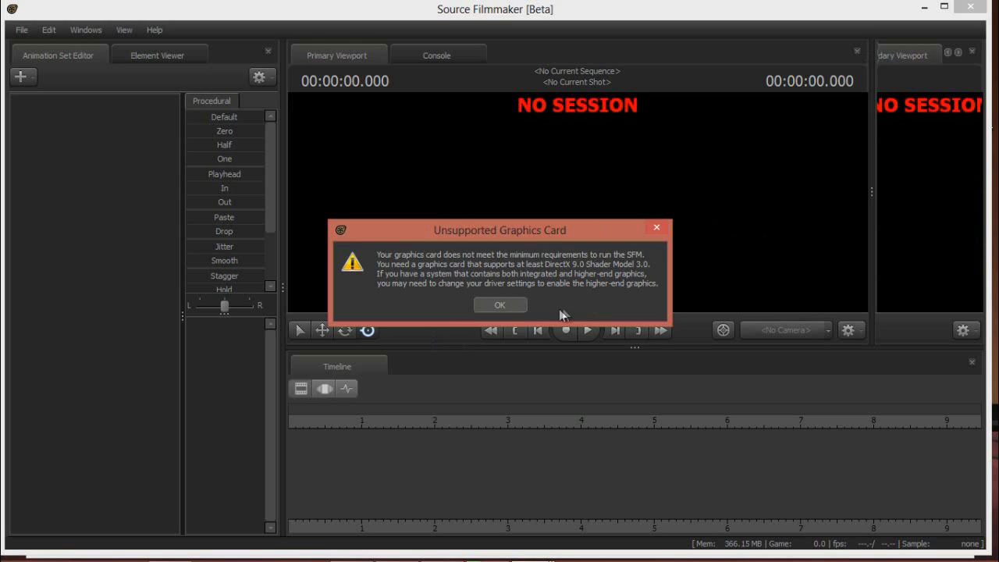
left_click(509, 305)
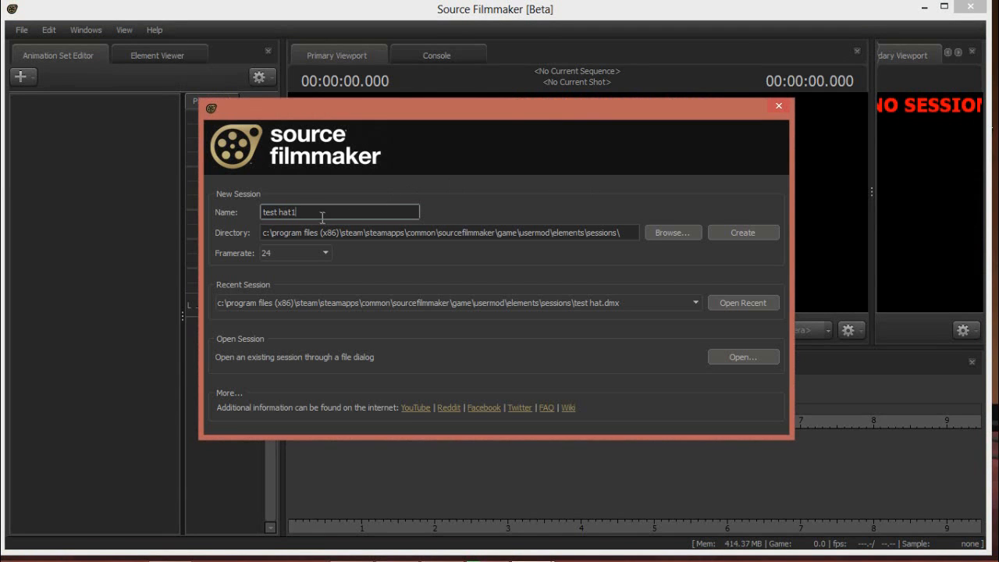
Create a new session named "tutodd" in the default sessions directory.
left_click_drag(322, 218, 170, 213)
type("tuto")
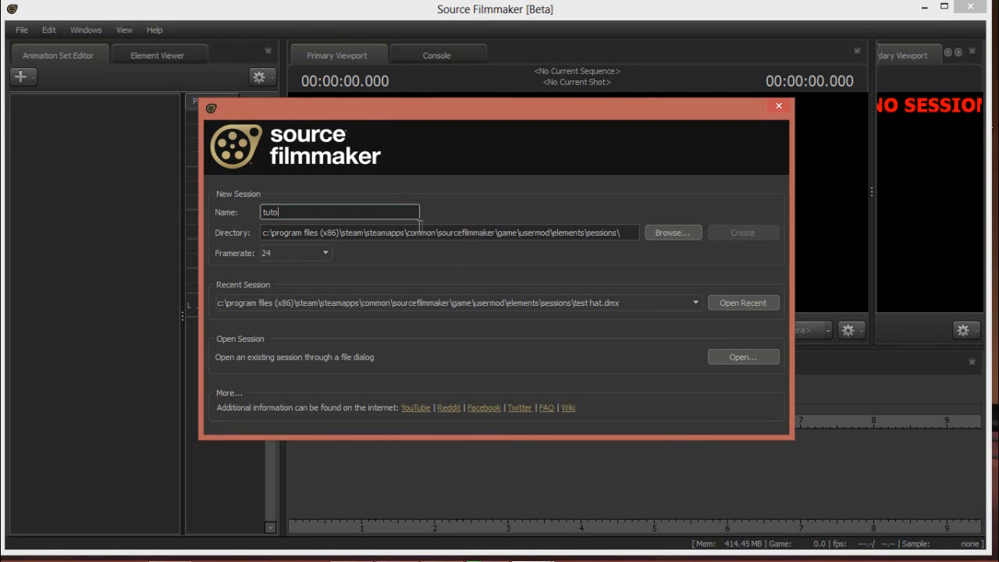
type("dd")
left_click(743, 232)
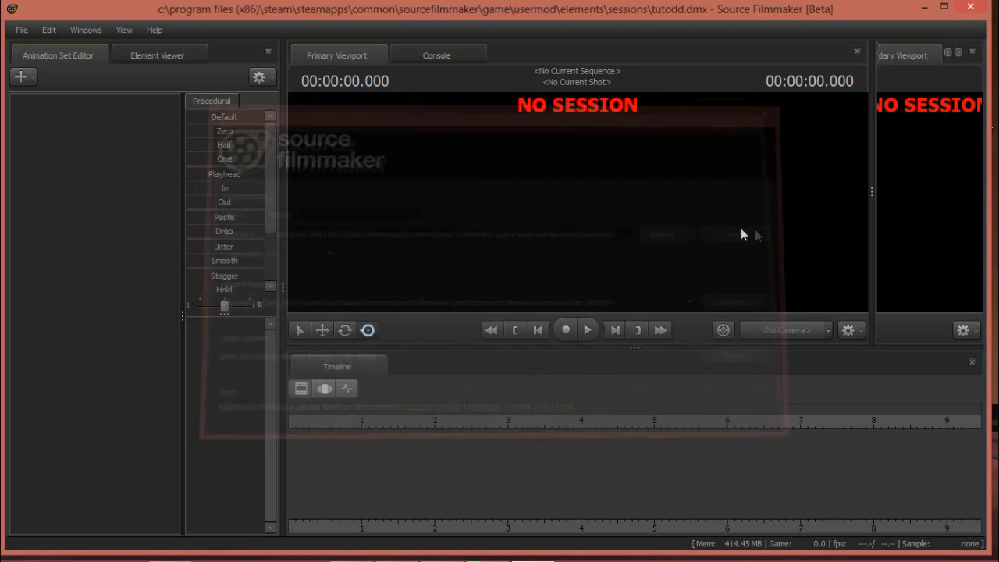
Load the map ctf_2fort_night.bsp from the tf_movies mod into the session.
right_click(417, 200)
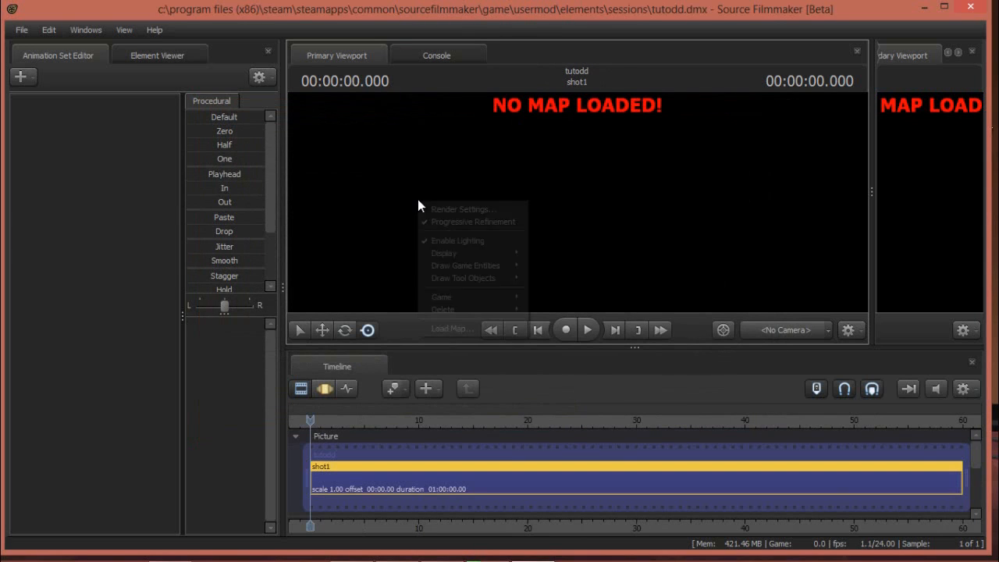
left_click(460, 329)
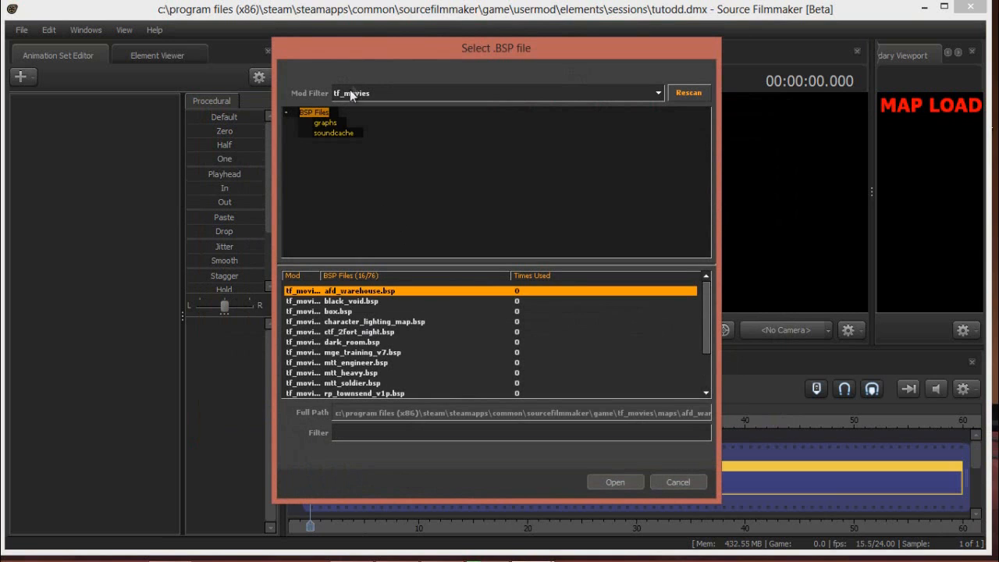
left_click_drag(707, 320, 707, 300)
left_click(384, 332)
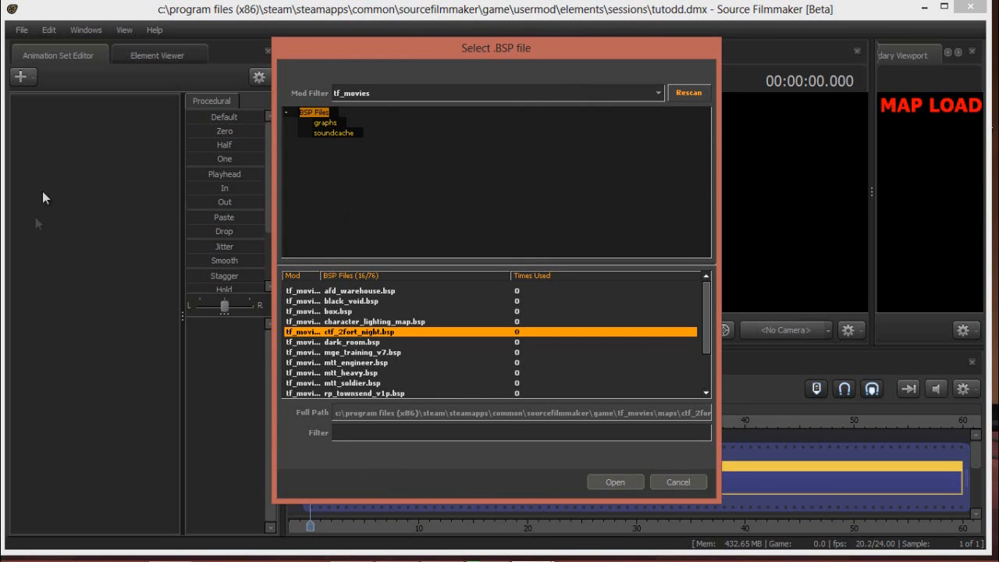
left_click(616, 480)
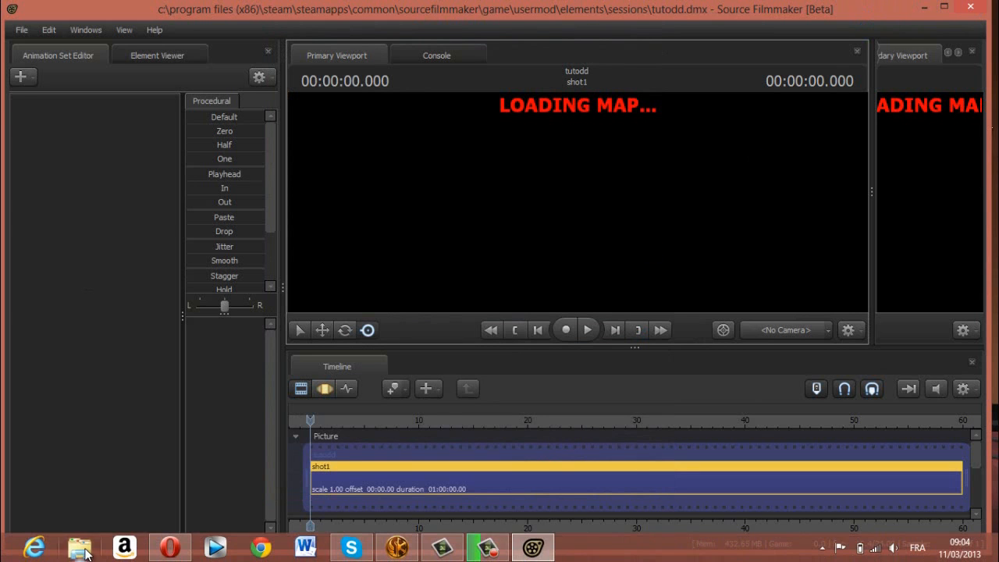
Open a File Explorer window on the Steam folder in Program Files (x86) on the C: drive.
left_click(79, 550)
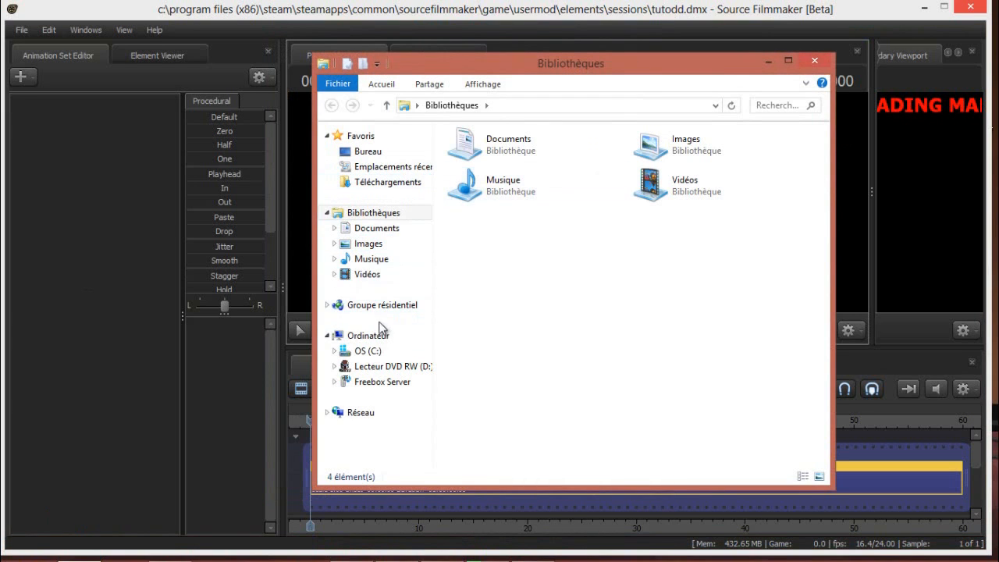
left_click(380, 335)
double_click(515, 178)
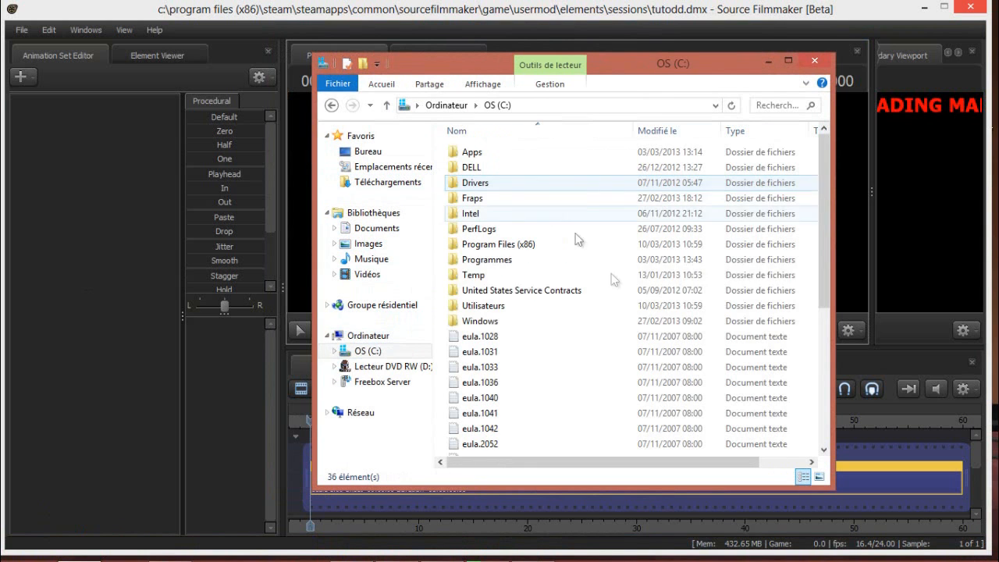
double_click(514, 244)
scroll(523, 367, "down", 5)
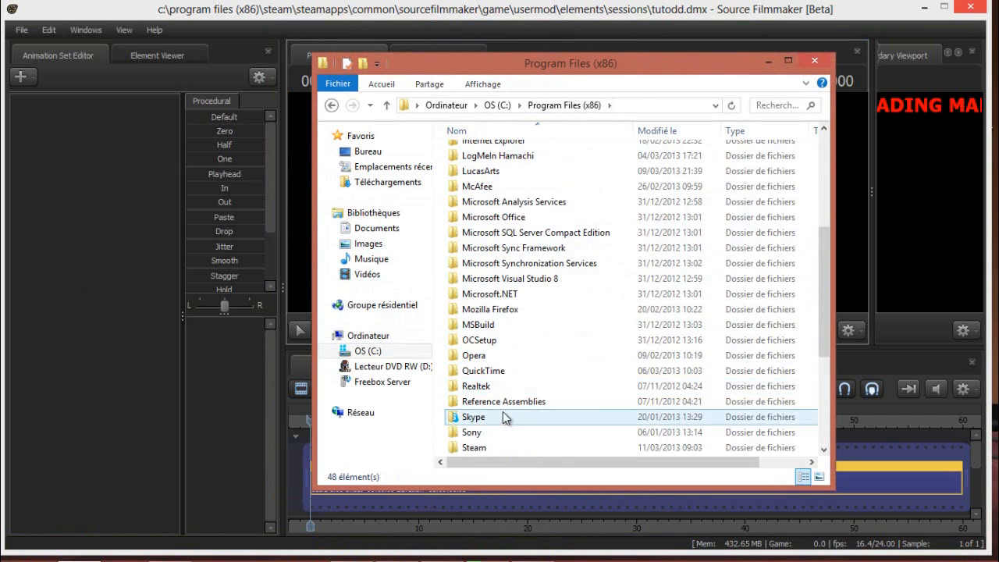
scroll(502, 412, "down", 2)
double_click(484, 357)
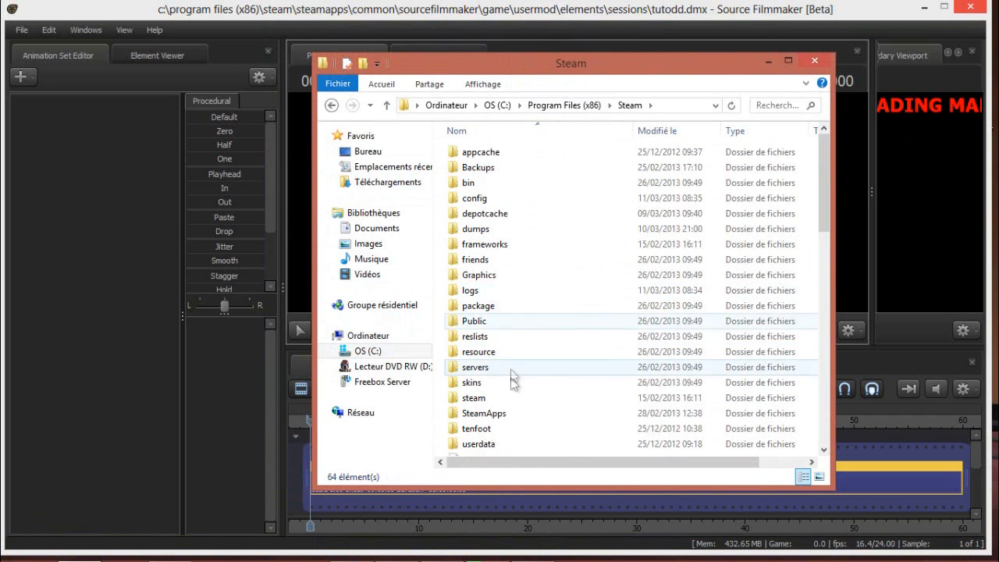
Go through SteamApps, common, SourceFilmmaker and game to the maps folder of tf_movies.
scroll(503, 337, "down", 2)
left_click(500, 326)
double_click(501, 328)
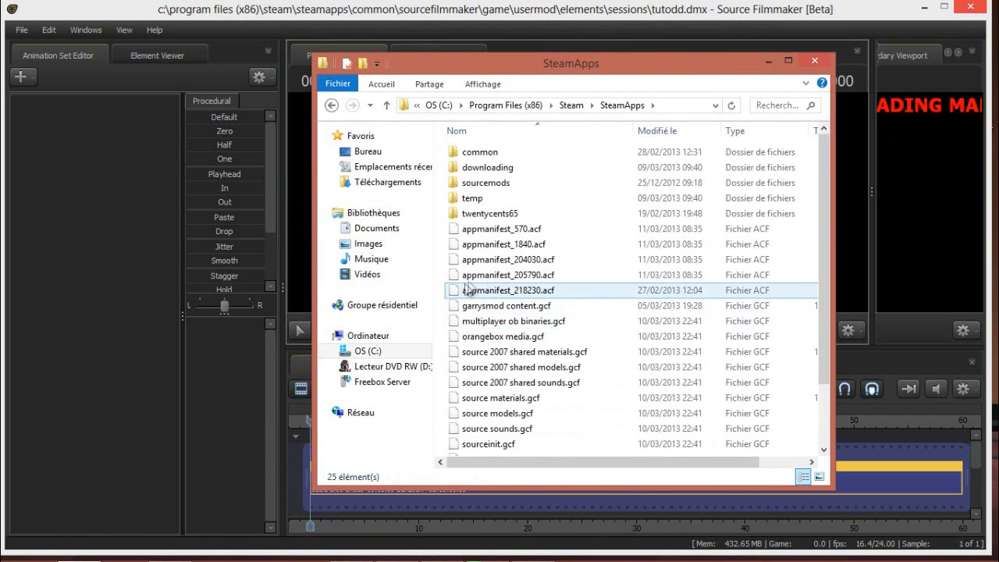
double_click(501, 155)
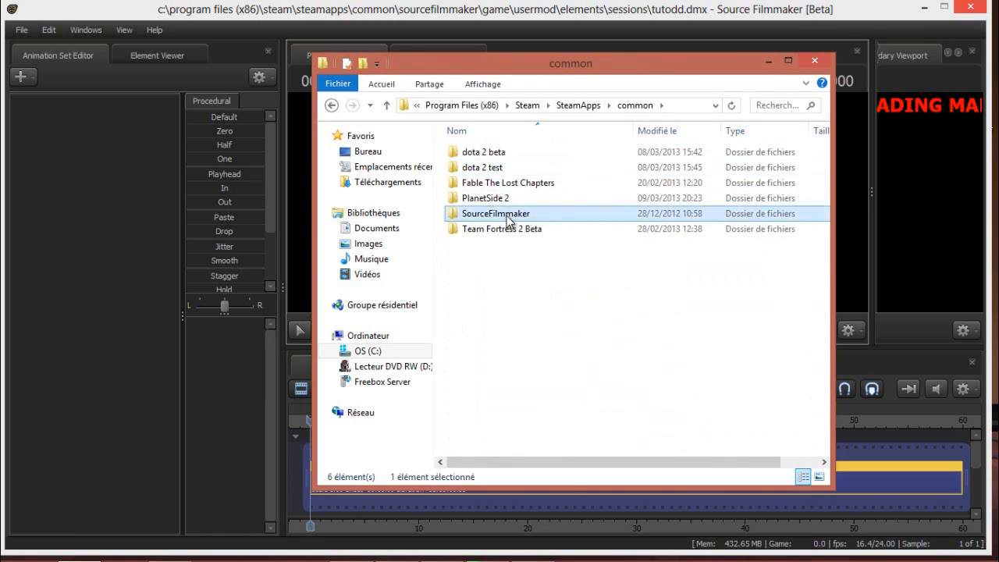
double_click(495, 213)
double_click(498, 153)
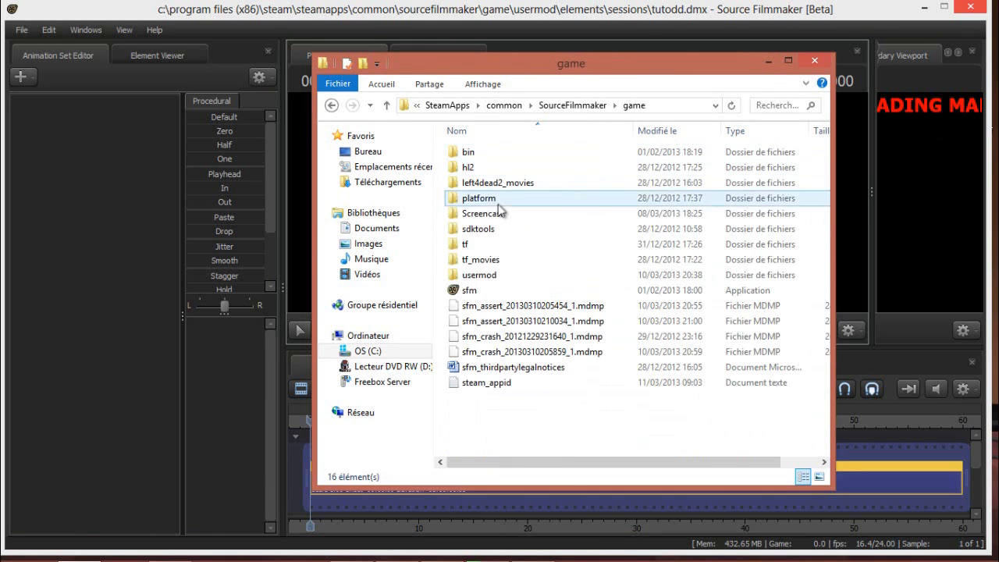
double_click(494, 263)
double_click(496, 182)
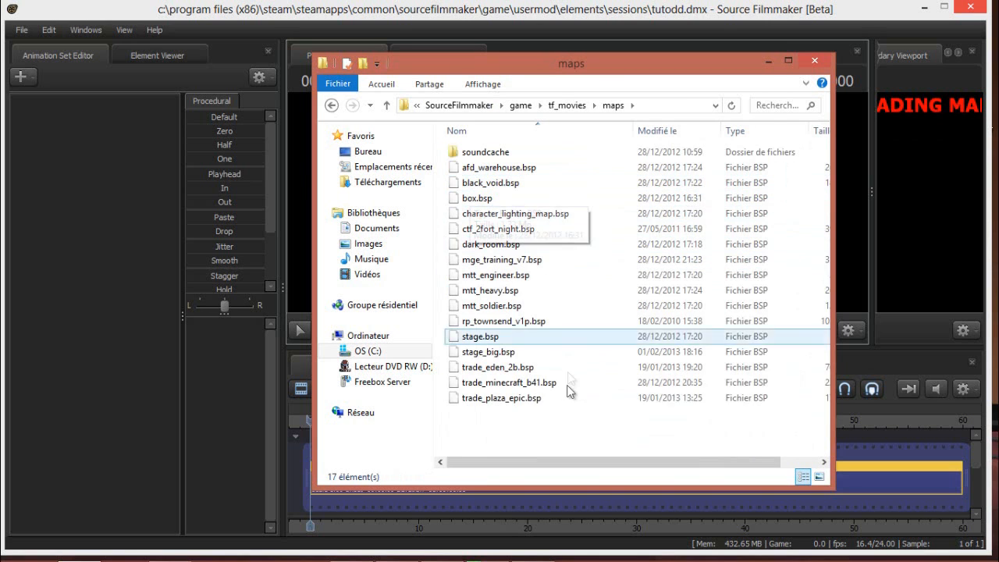
Open the "garry's mod model to SFm" downloads folder in a second window and place it beside the maps folder.
mouse_move(20, 552)
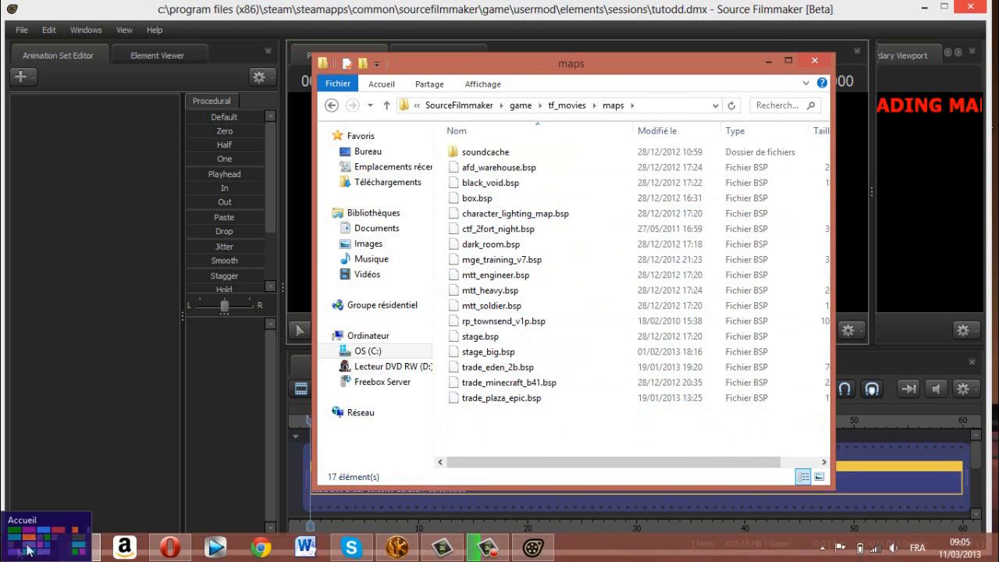
right_click(79, 547)
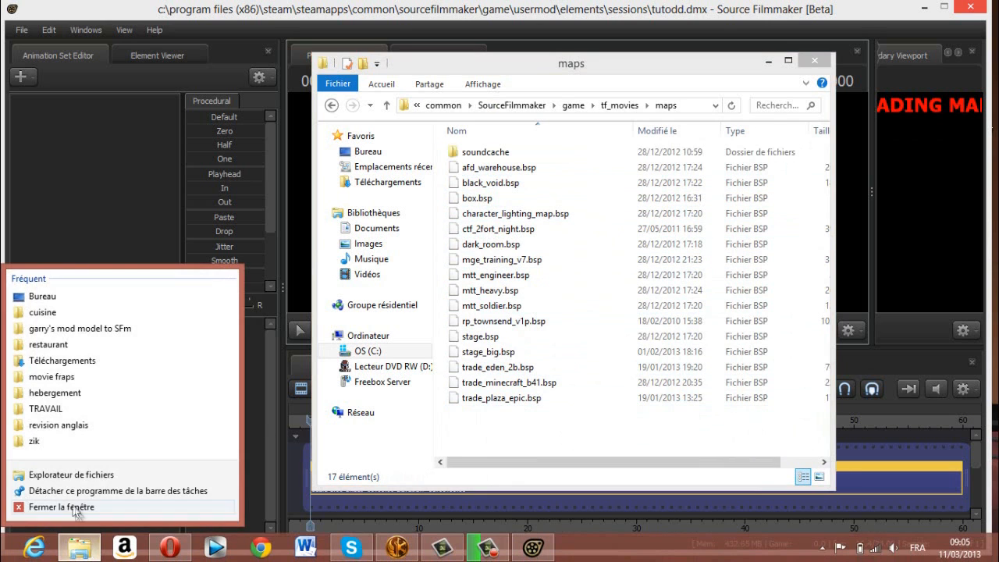
left_click(56, 361)
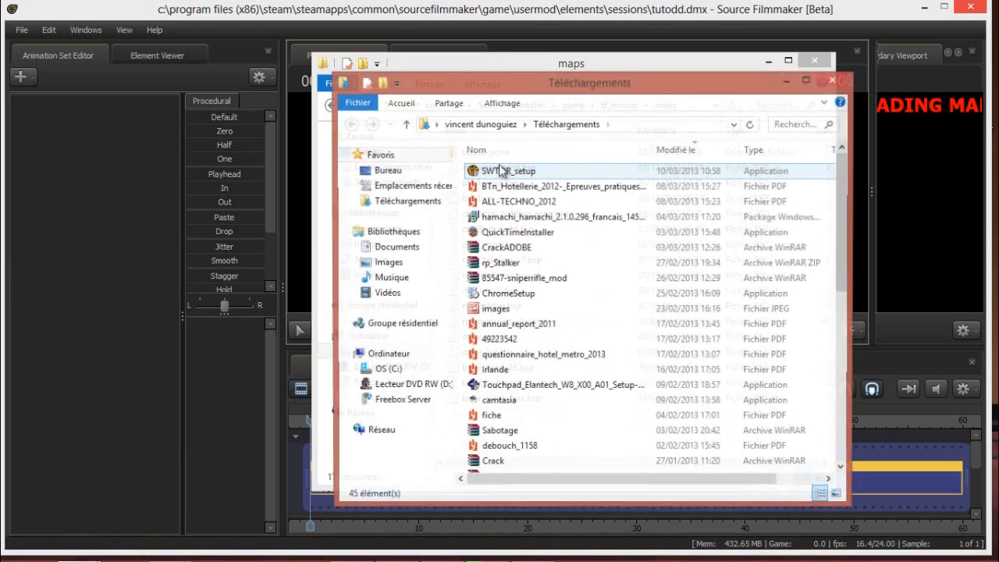
scroll(480, 384, "down", 8)
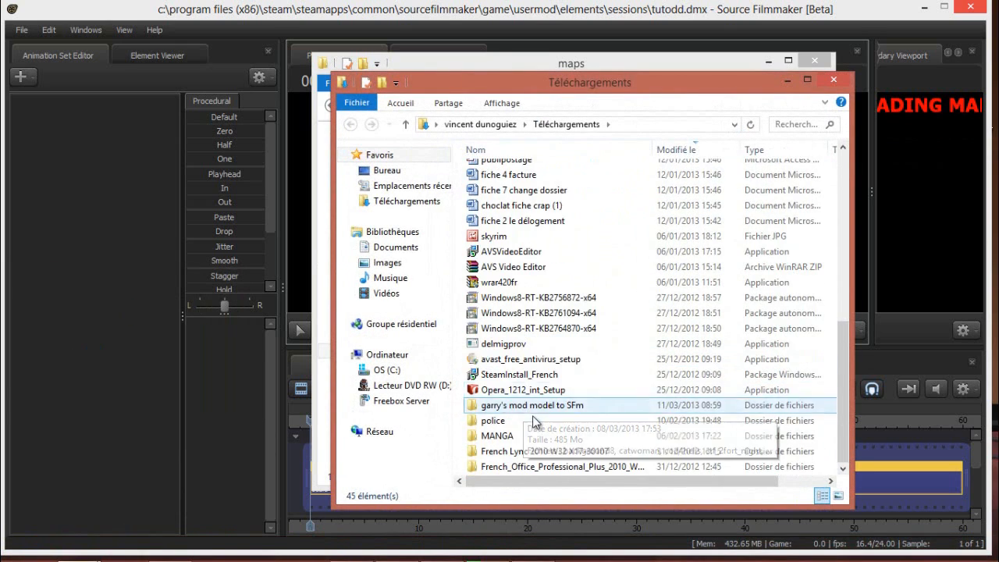
double_click(532, 404)
left_click_drag(540, 84, 128, 85)
left_click_drag(549, 67, 672, 70)
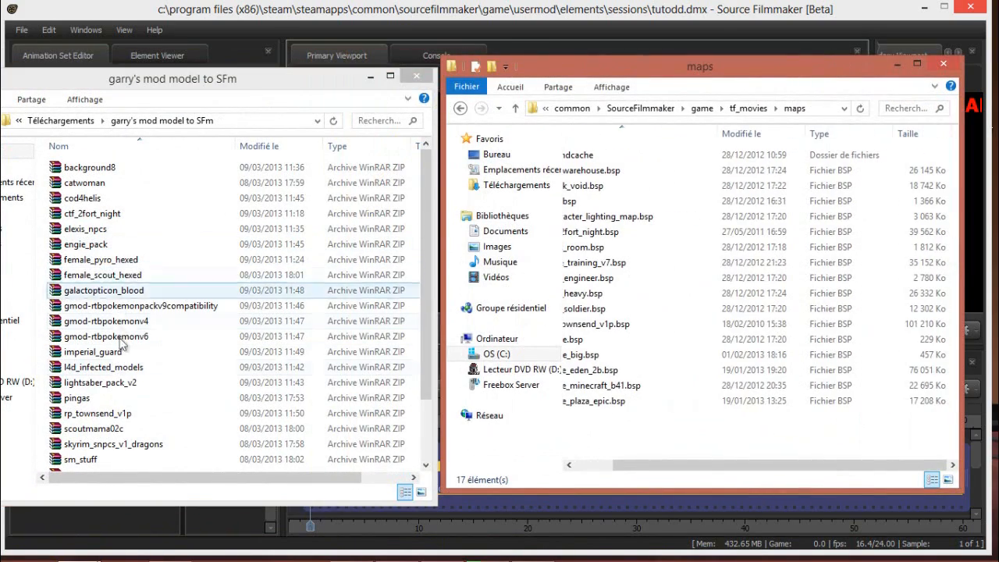
Open the ctf_2fort_night archive from the downloaded models folder, dismiss the WinRAR licence notice and view its contents.
left_click(249, 79)
scroll(122, 303, "down", 2)
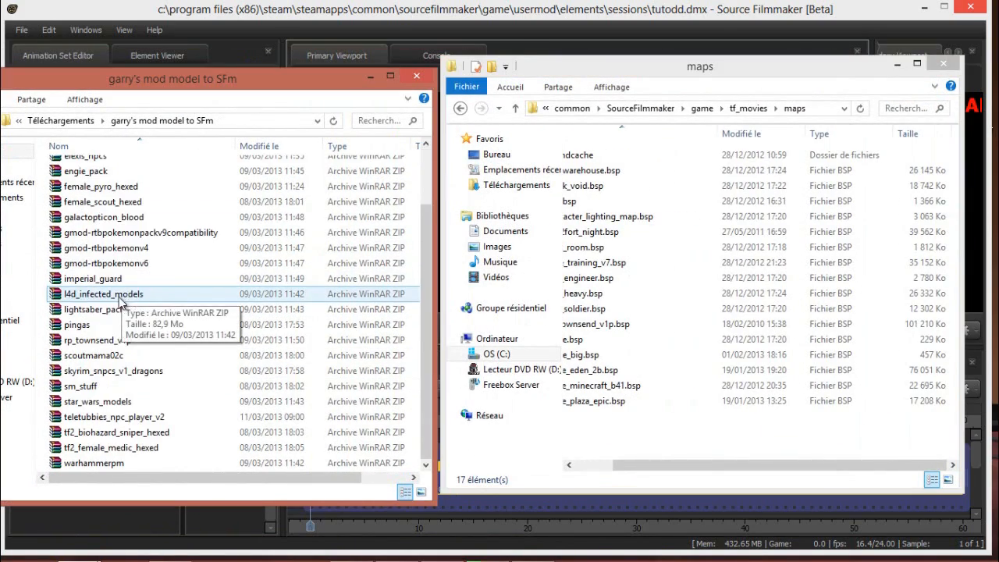
scroll(121, 242, "up", 2)
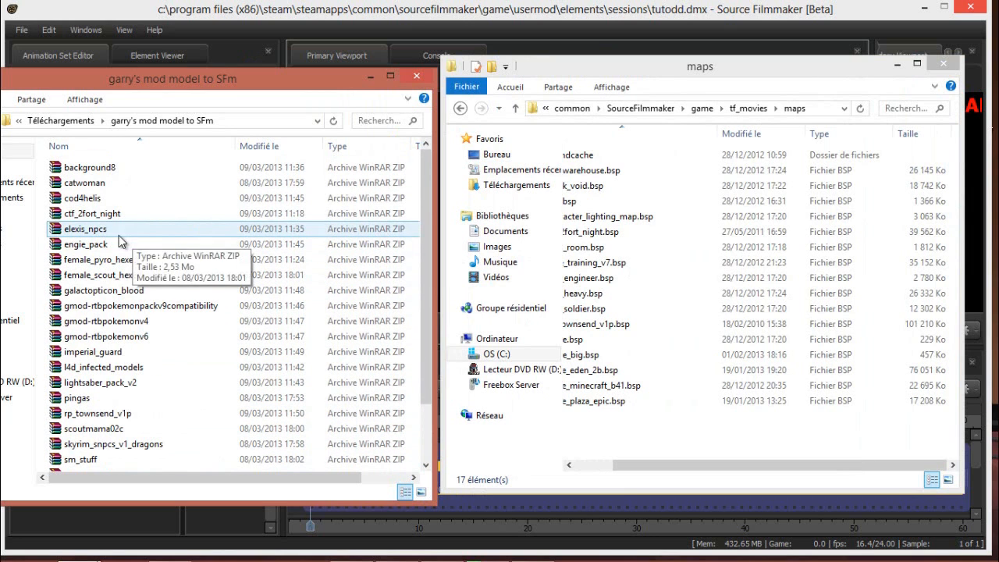
double_click(117, 213)
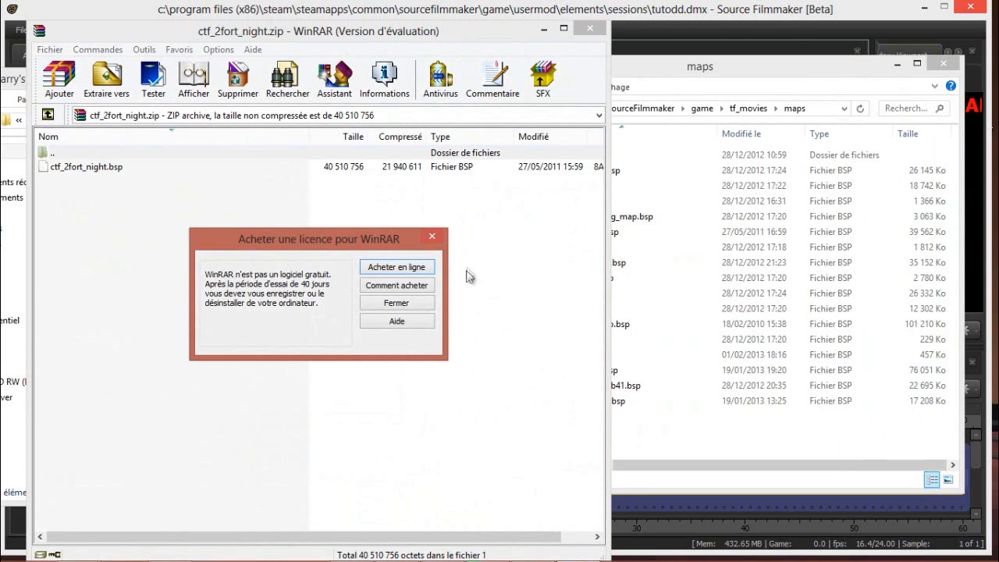
left_click(431, 238)
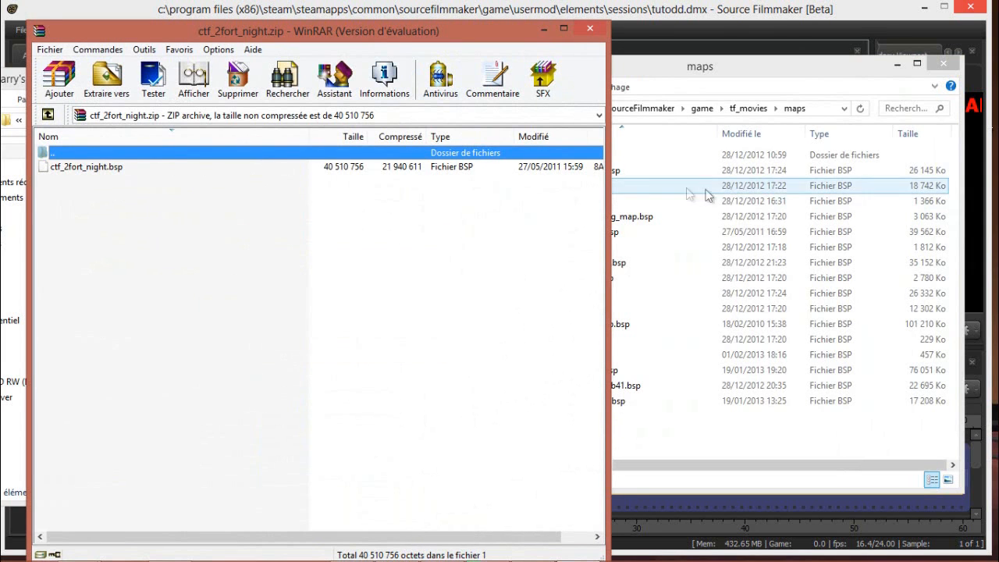
Close the archive and both folder windows to return to Source Filmmaker.
left_click(583, 28)
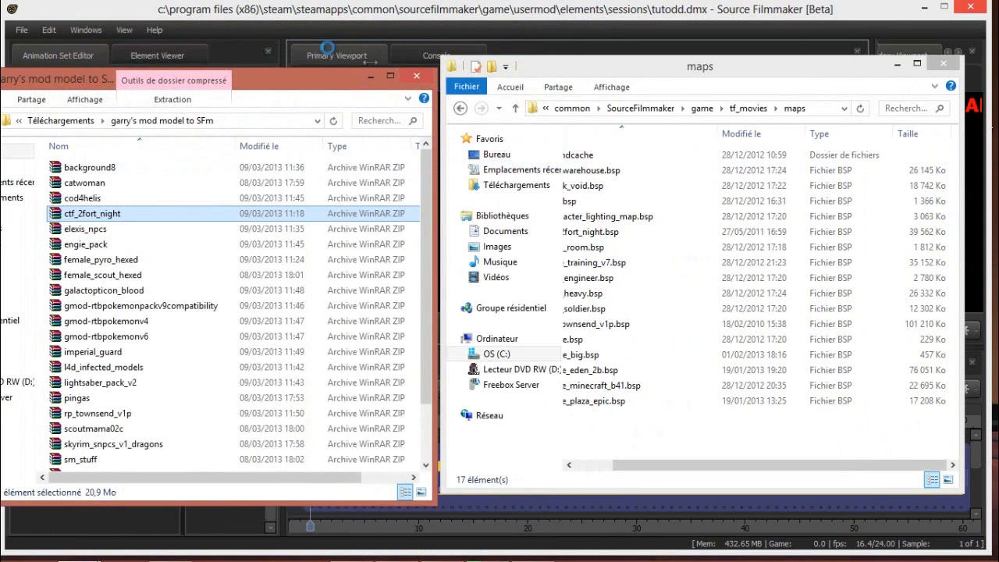
left_click(422, 42)
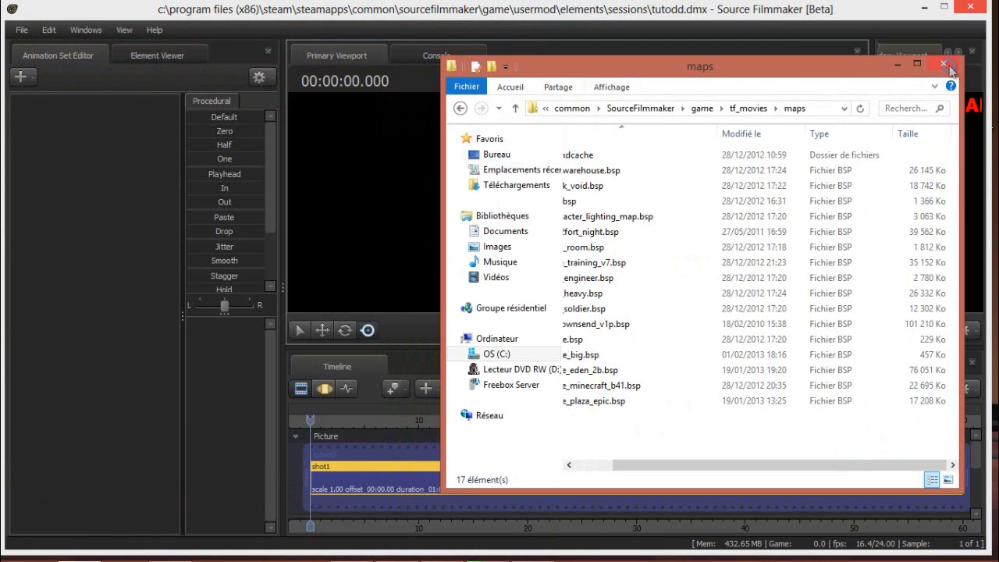
left_click(944, 64)
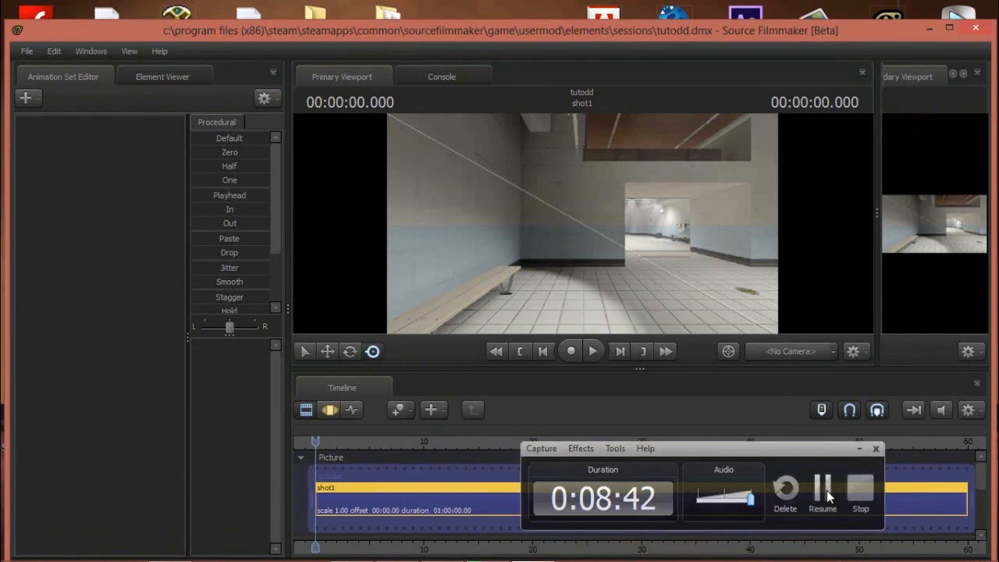
left_click(826, 490)
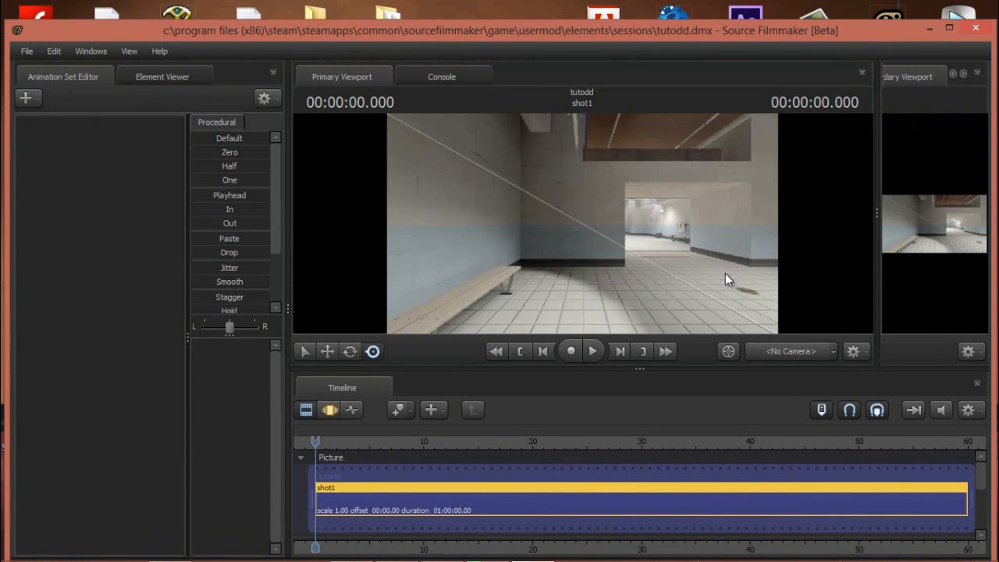
Fly through the loaded map with the work camera to examine its rooms, warehouse and tunnels.
left_click_drag(589, 238, 628, 240)
key("w")
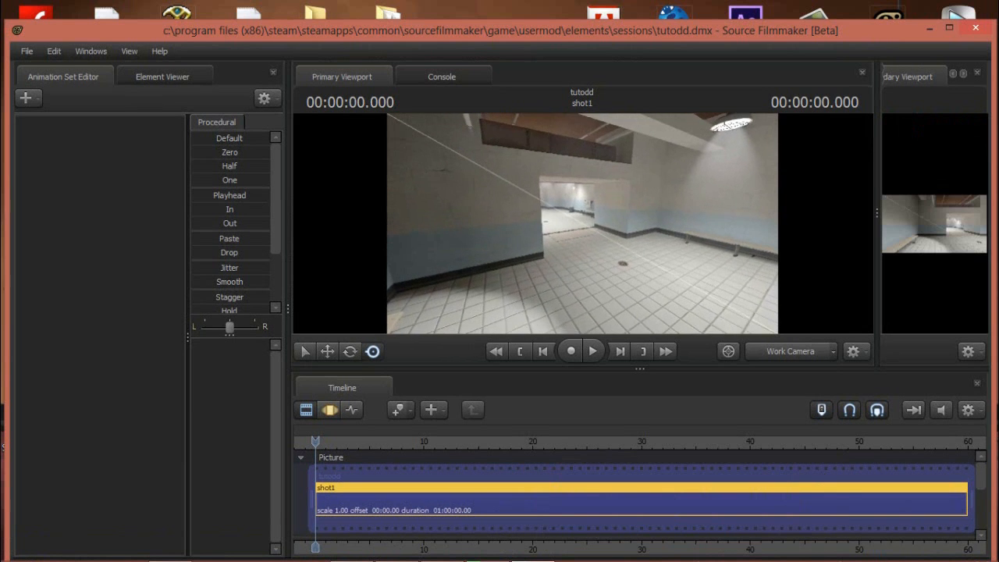
key("w")
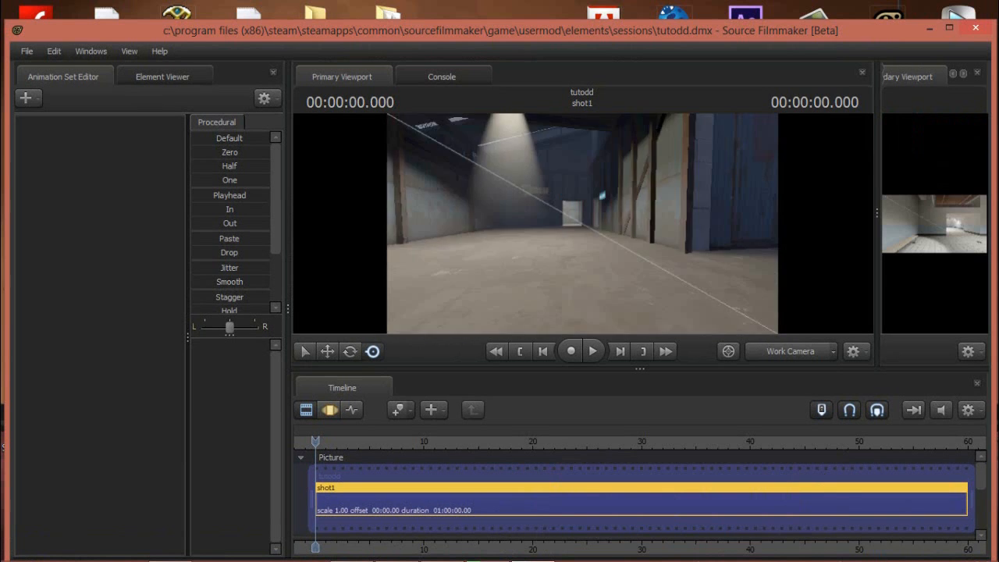
left_click_drag(627, 240, 722, 231)
key("w")
key("w")
key("w")
key("w")
key("w")
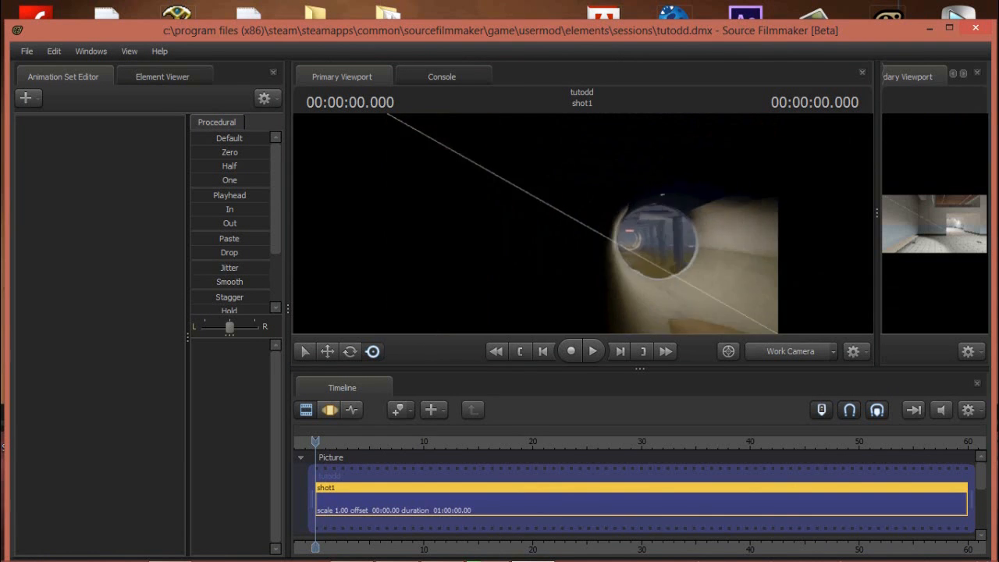
key("w")
left_click_drag(582, 223, 691, 232)
Leave the work camera and assign a new camera as the scene camera of shot1.
left_click(789, 351)
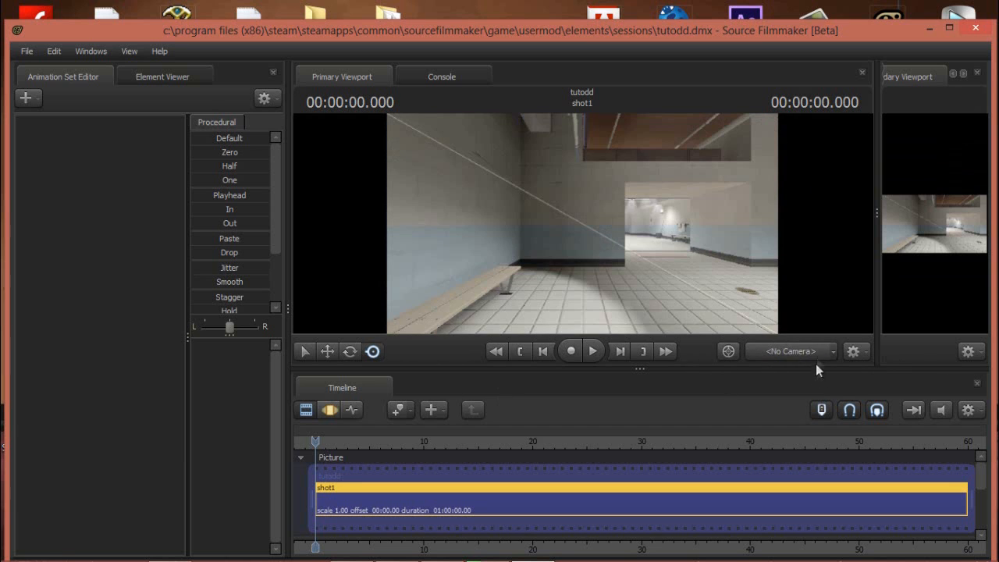
left_click(832, 353)
mouse_move(841, 404)
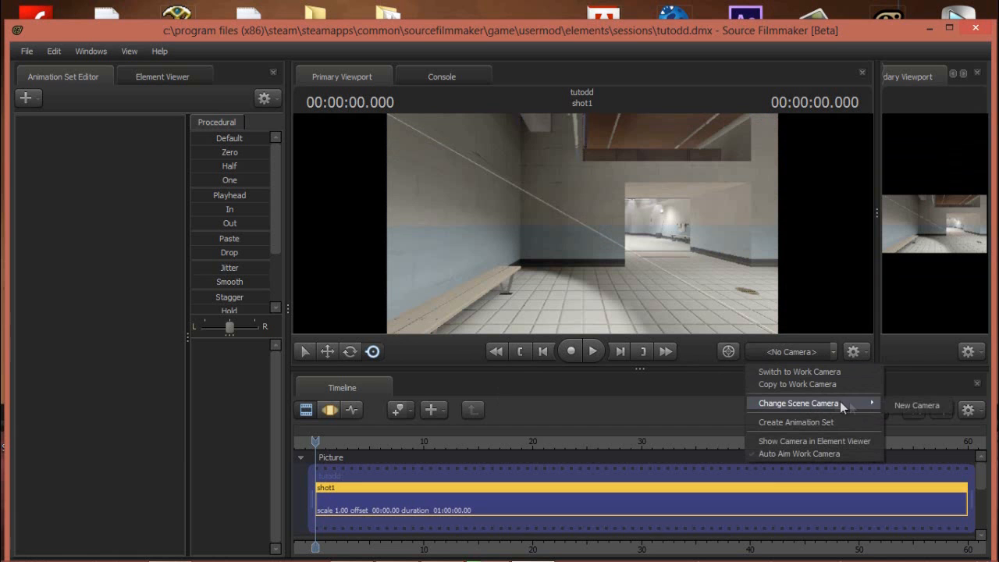
left_click(930, 403)
Move camera1 out of the building onto the dirt road, facing the barbed-wire fence.
key("w")
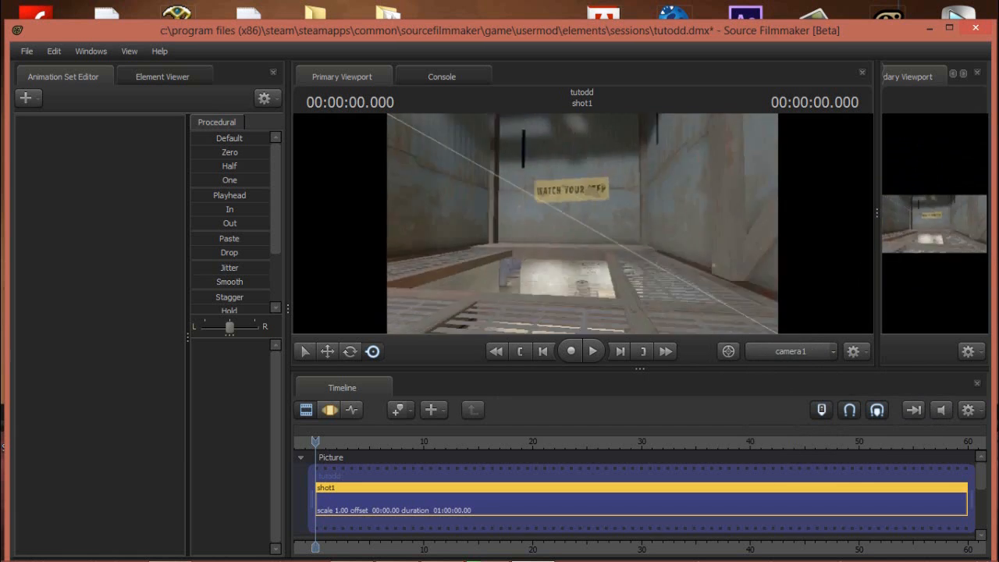
key("w")
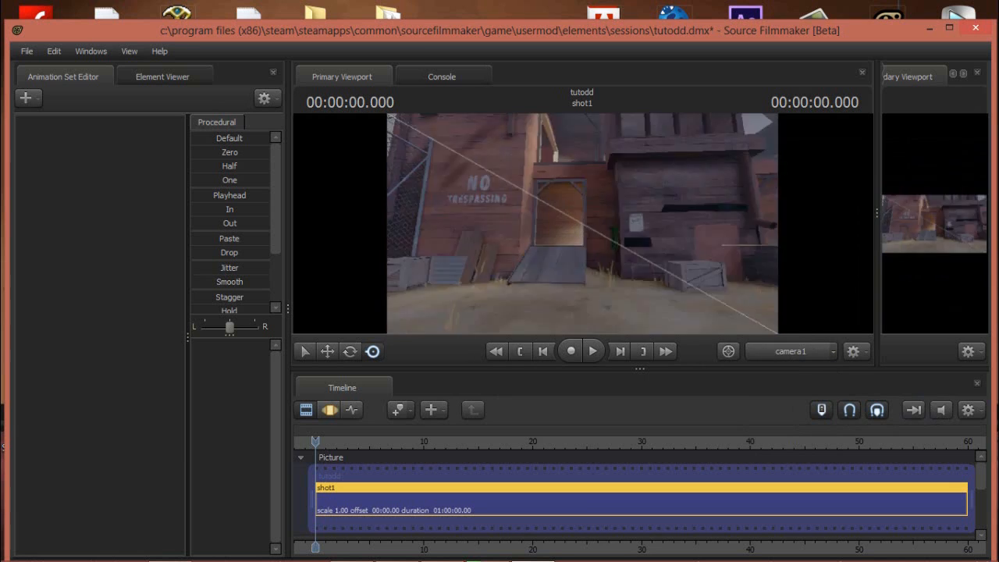
key("w")
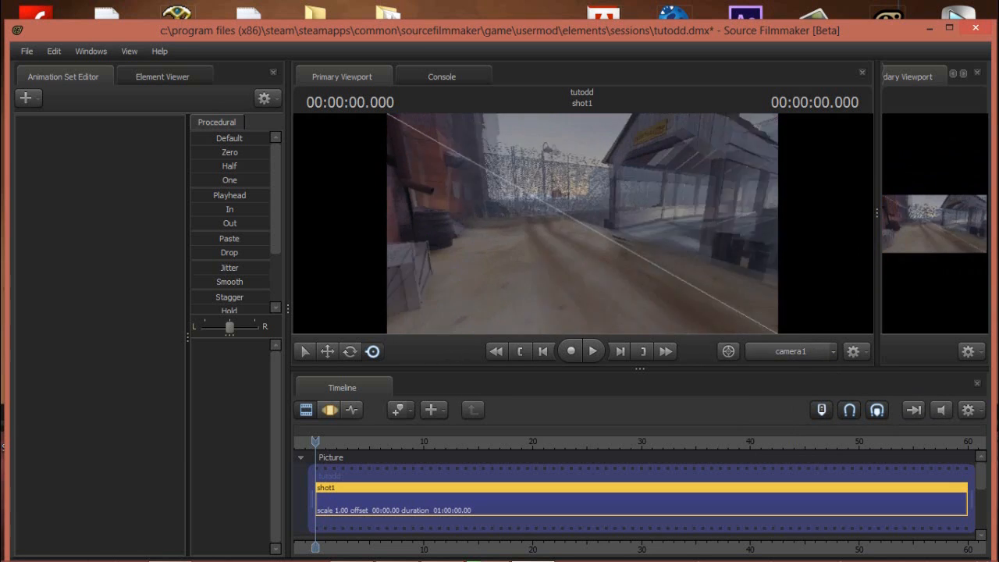
key("w")
Start creating an animation set for a new model and filter the model browser to the usermod mod.
left_click(27, 98)
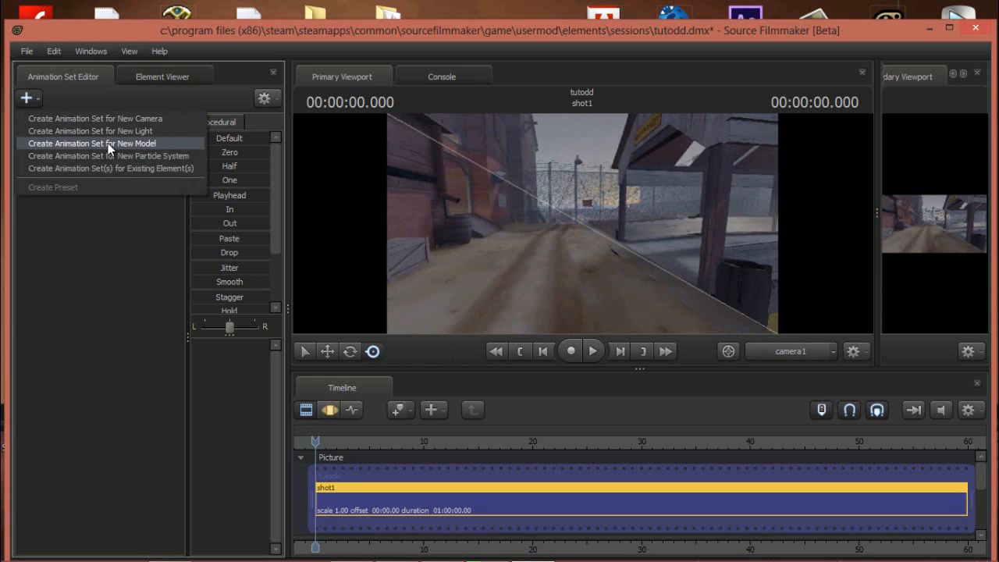
left_click(108, 142)
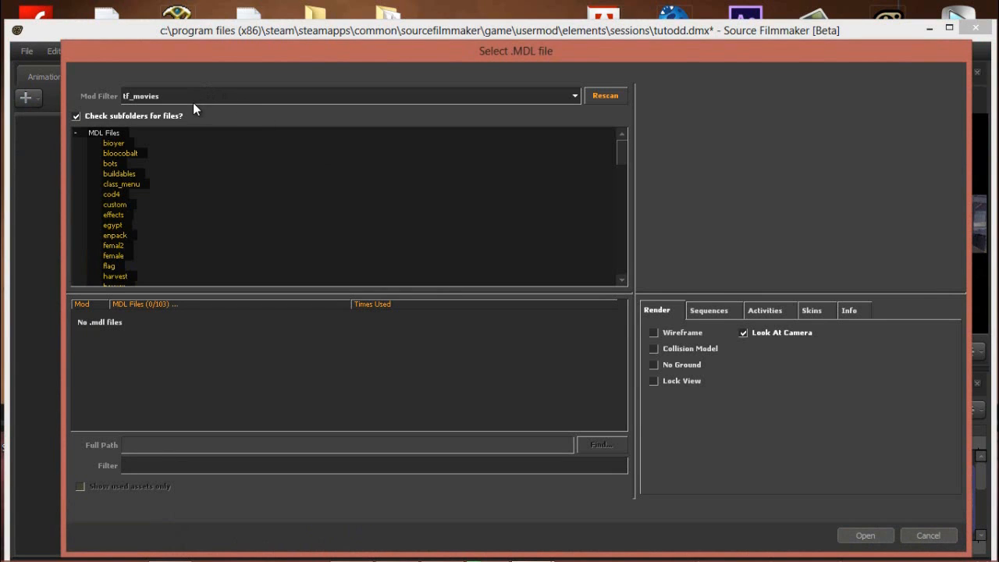
left_click(193, 100)
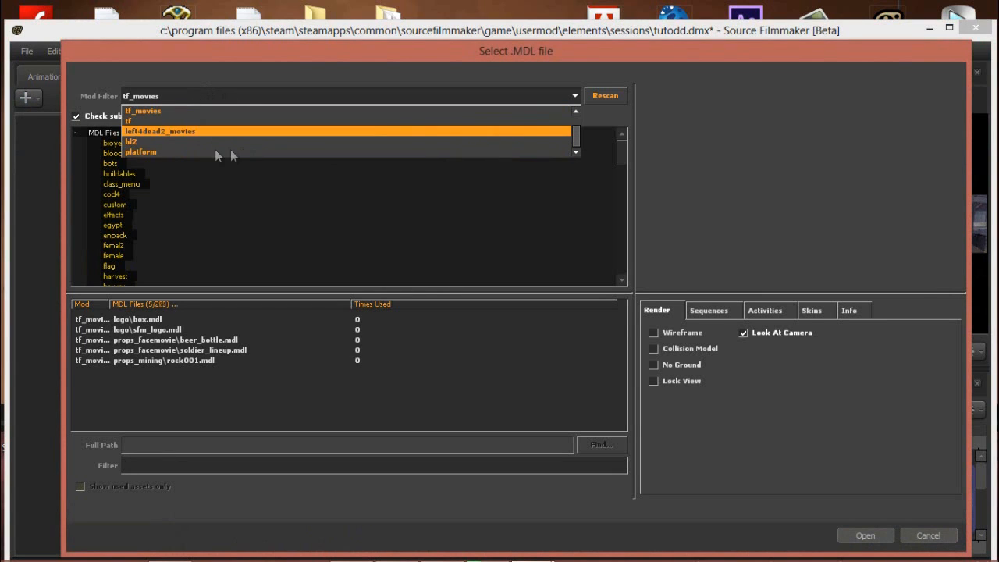
scroll(156, 144, "up", 3)
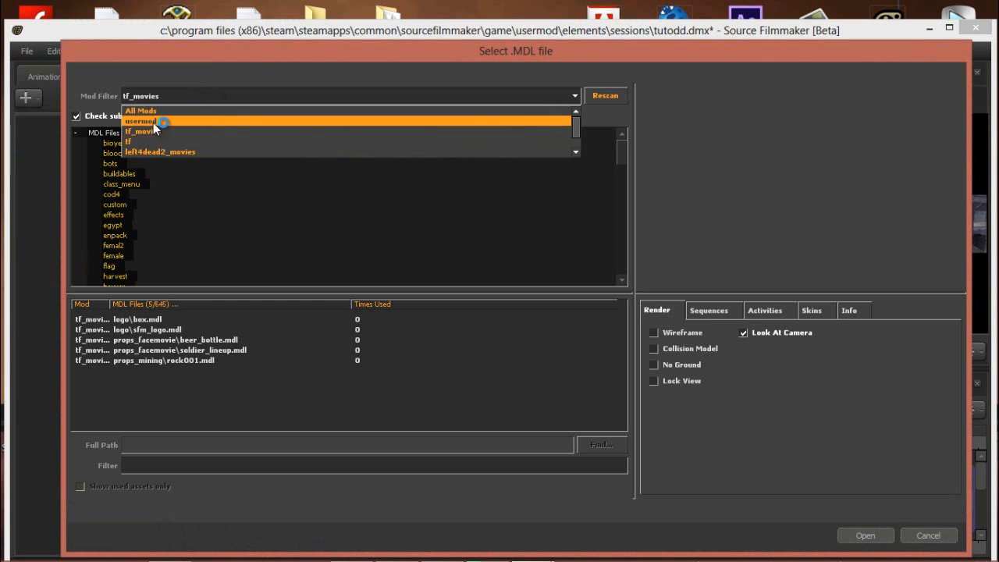
left_click(153, 123)
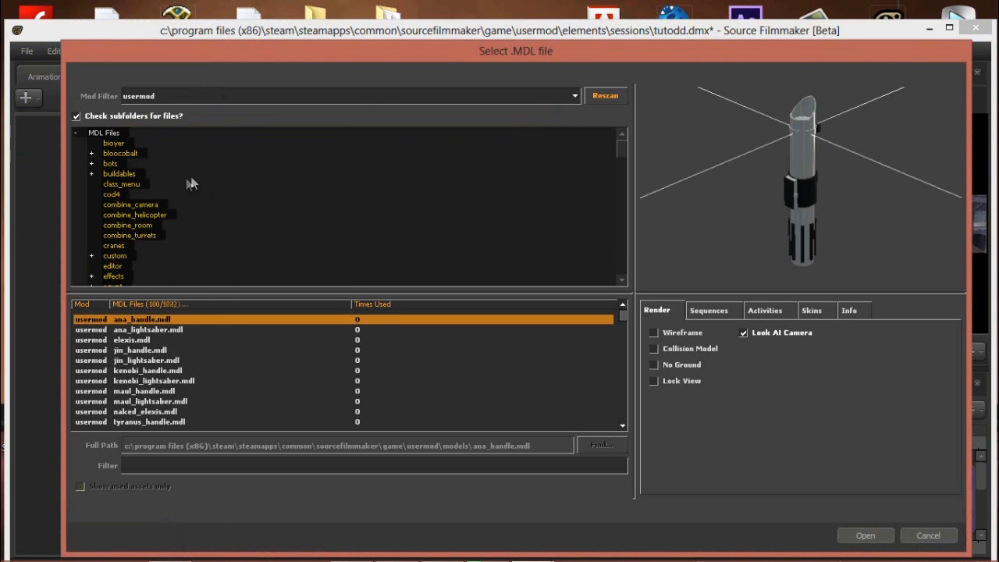
Preview elexis.mdl, ana_lightsaber.mdl, the cod4 mi24desert_fly.mdl helicopter and windu_handle.mdl in the usermod model list.
left_click(144, 339)
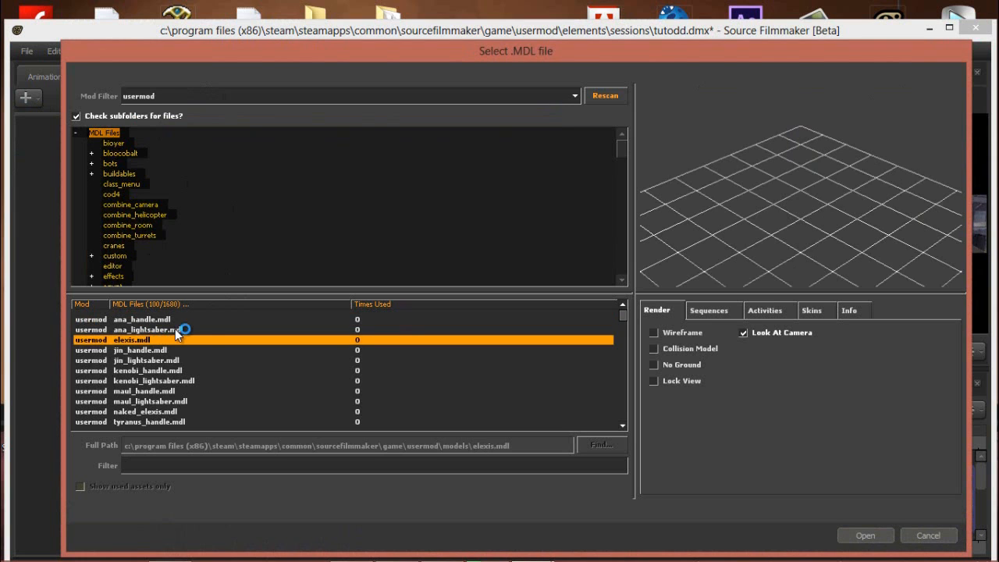
left_click(295, 327)
left_click_drag(897, 139, 773, 262)
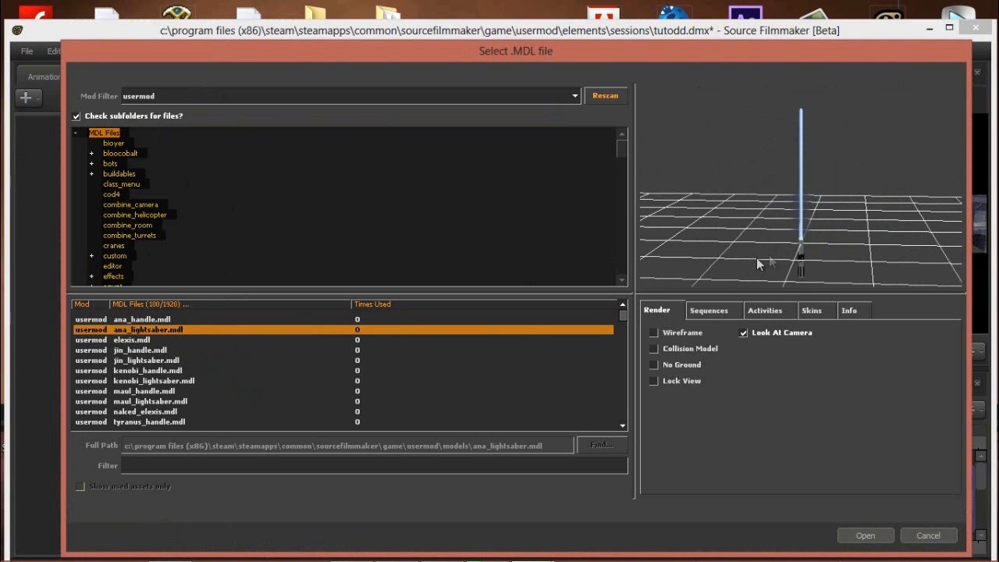
left_click_drag(622, 317, 624, 346)
left_click(176, 355)
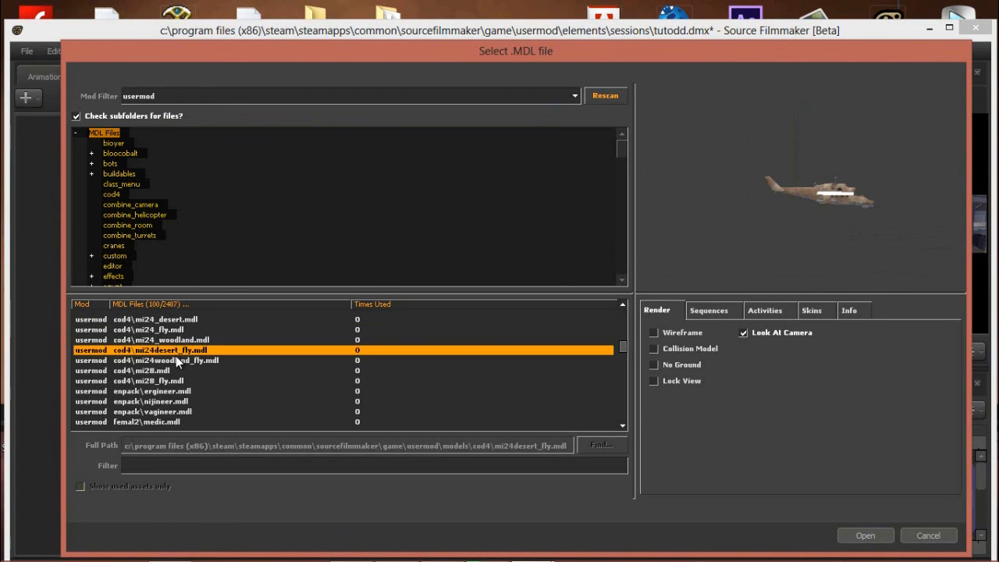
scroll(152, 350, "up", 2)
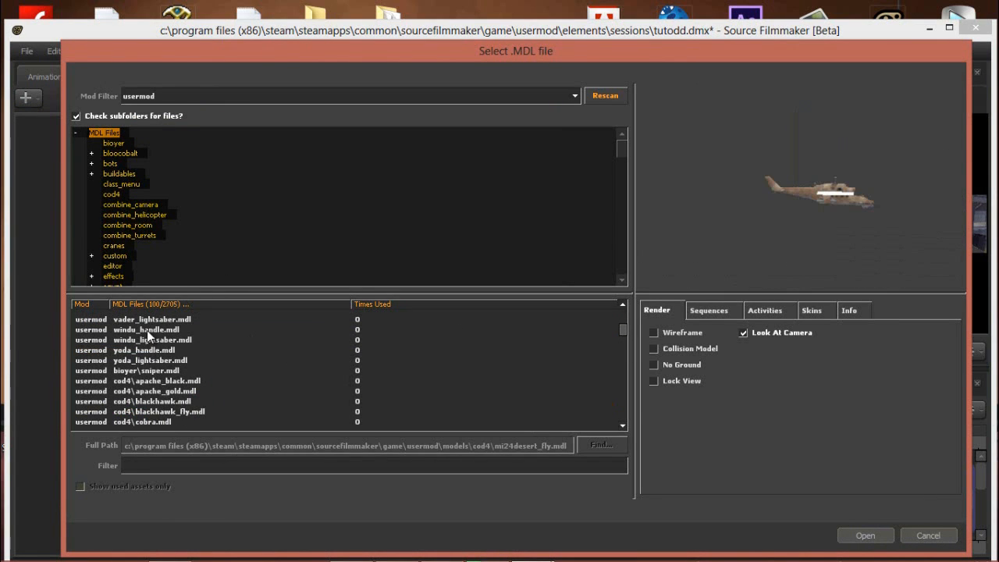
left_click(148, 330)
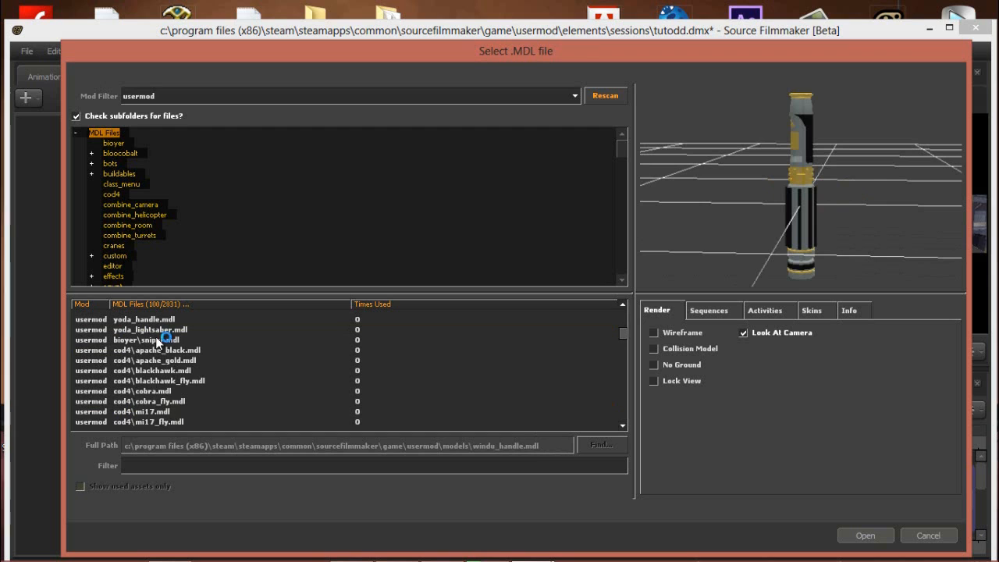
Preview the bioyer sniper.mdl model and compare its skin1 and skin0 variants.
left_click(158, 340)
left_click(811, 311)
left_click(659, 355)
left_click(660, 345)
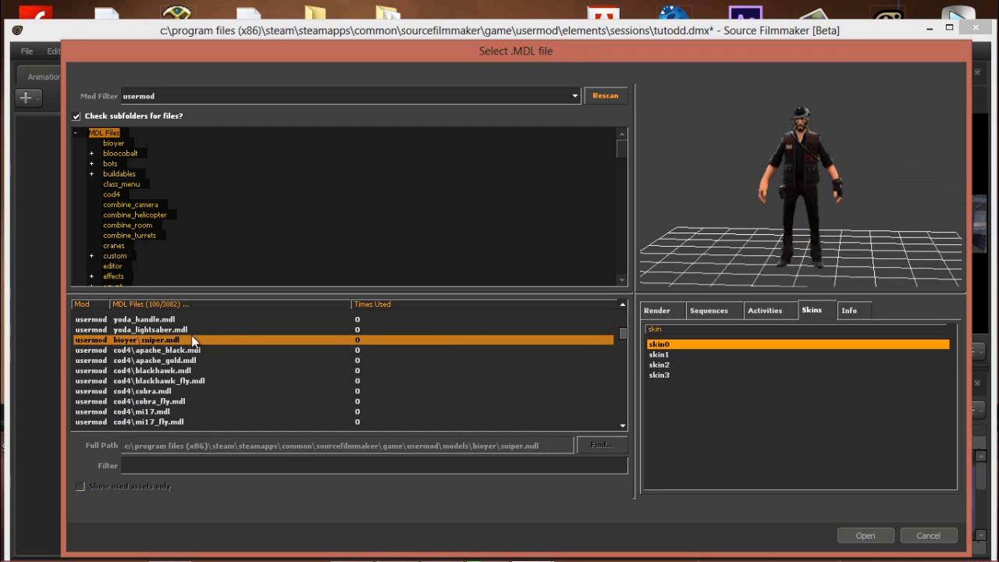
Preview the enpack nijineer.mdl and ergineer.mdl models and compare the ergineer's skins from skin0 to skin3.
scroll(194, 375, "down", 4)
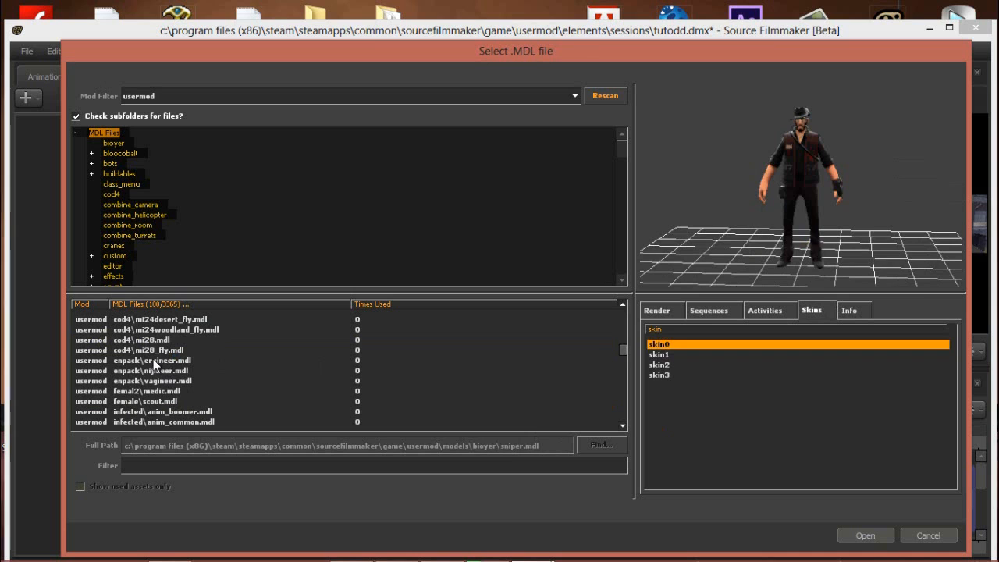
left_click(153, 366)
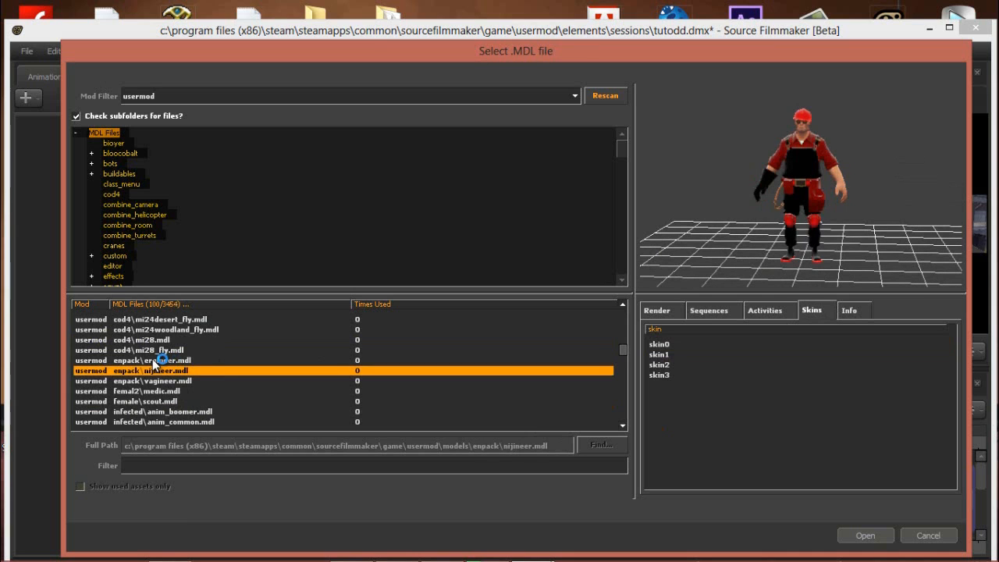
left_click(154, 361)
left_click_drag(774, 184, 833, 309)
left_click(673, 355)
left_click(660, 364)
left_click(663, 355)
left_click(663, 345)
left_click(663, 355)
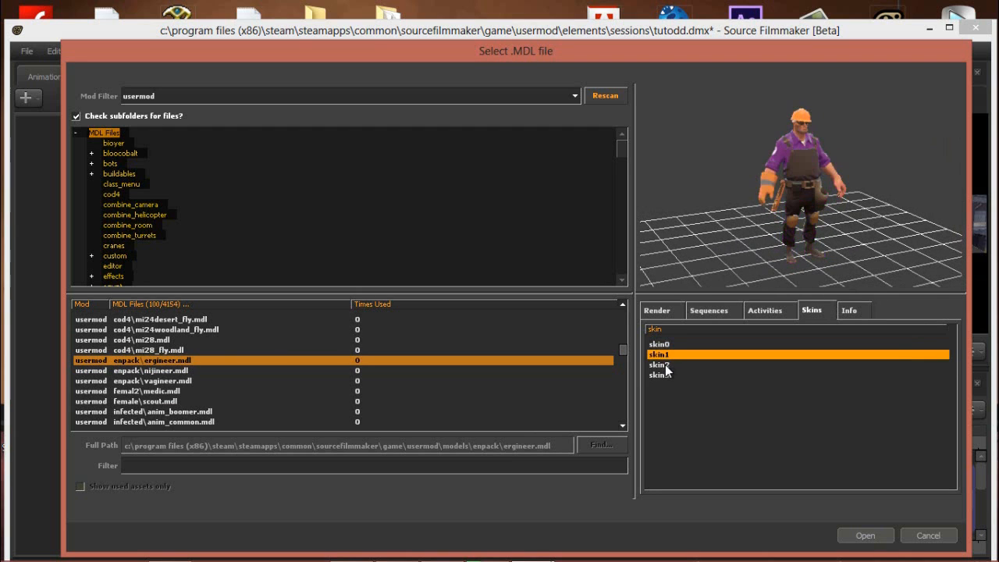
left_click(665, 366)
left_click(664, 372)
left_click(662, 355)
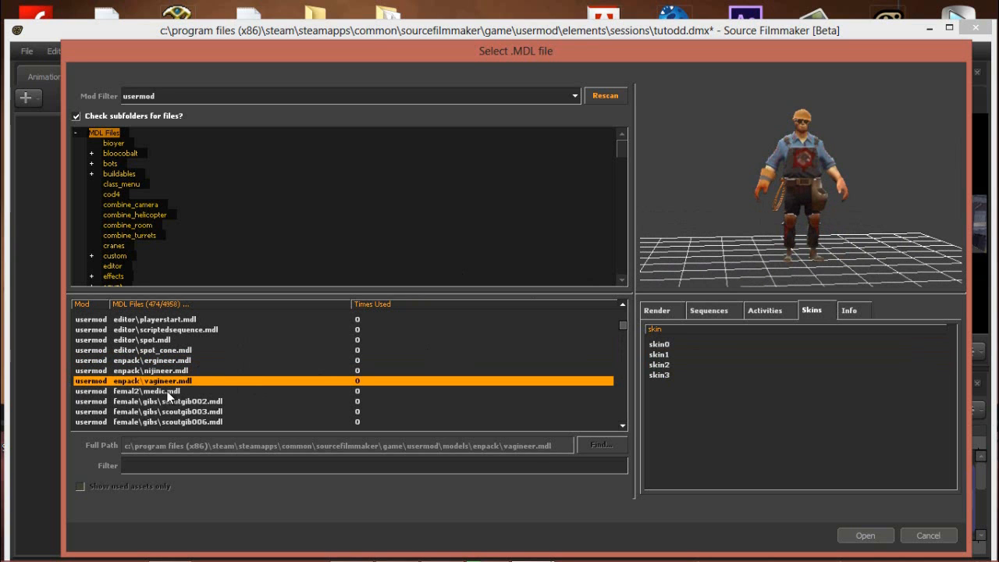
Preview the femal2 medic.mdl, female scout.mdl and catwoman.mdl models.
key("Down")
left_click_drag(768, 184, 803, 189)
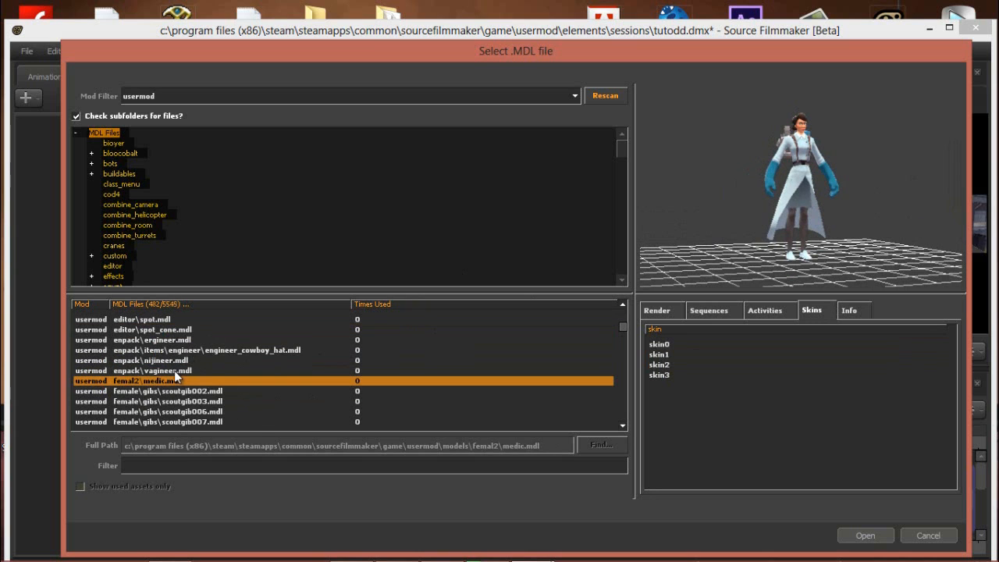
scroll(174, 375, "down", 2)
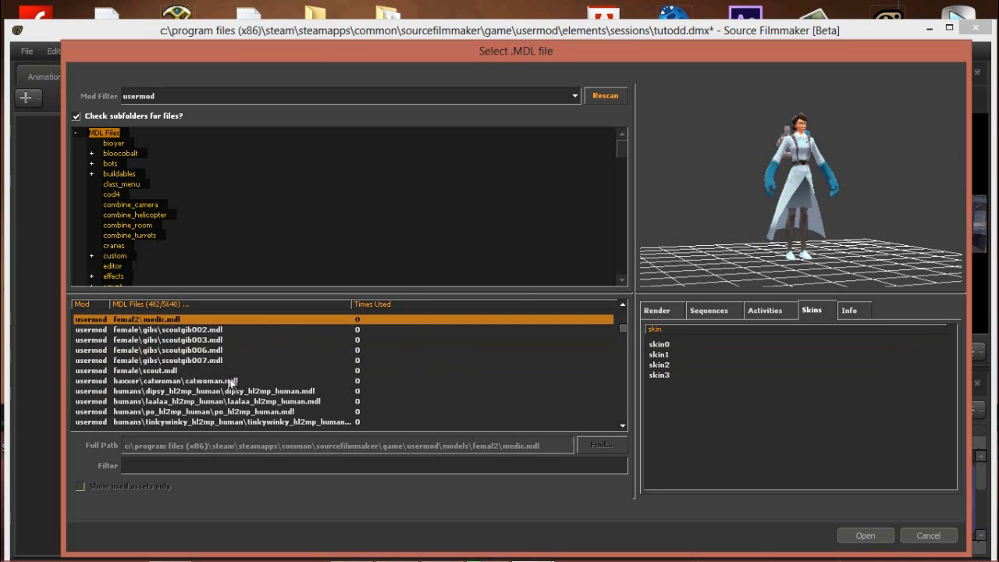
left_click(163, 371)
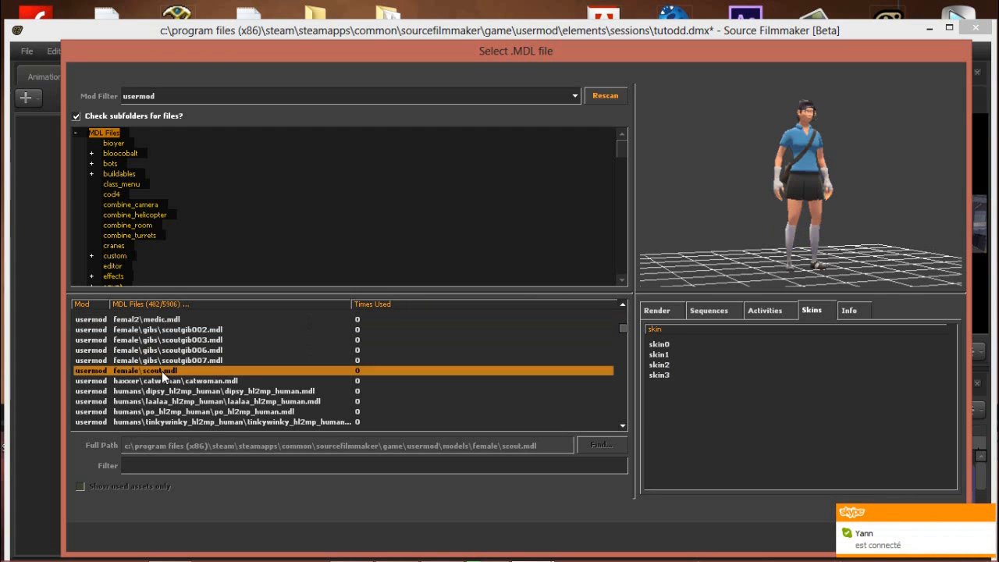
scroll(201, 367, "down", 2)
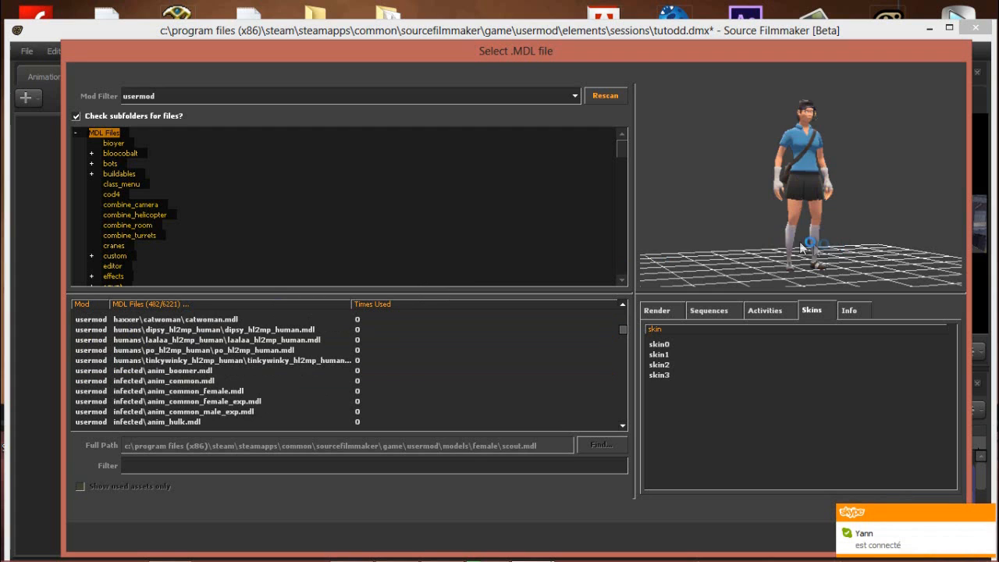
left_click(118, 322)
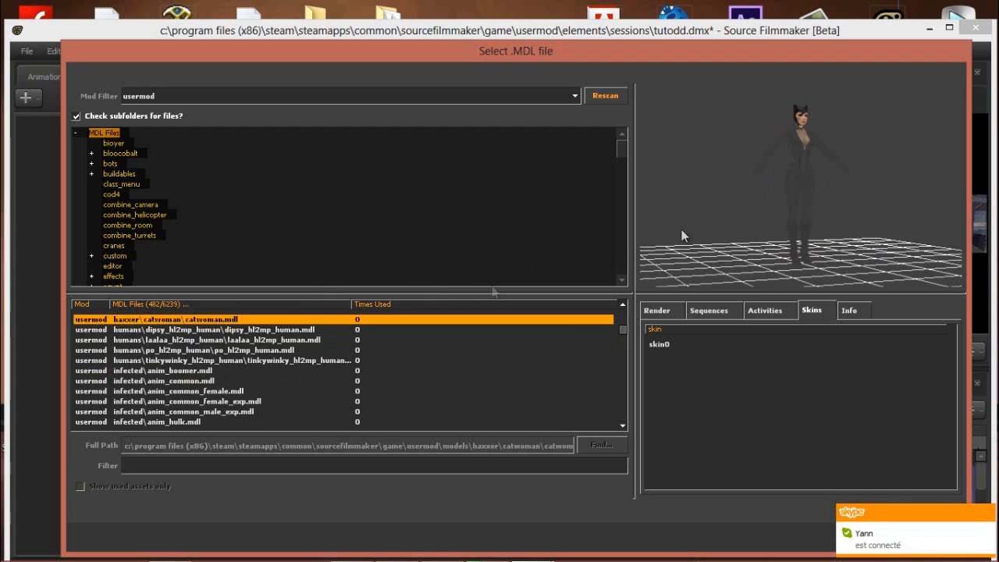
Add dipsy_hl2mp_human.mdl to the shot and pull camera1 back to frame the model.
left_click(185, 329)
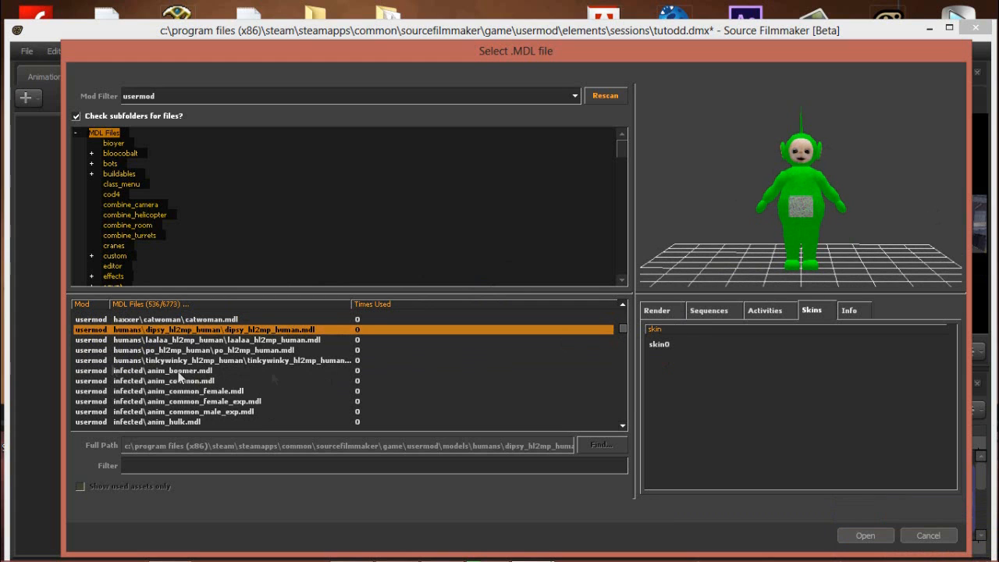
left_click(865, 537)
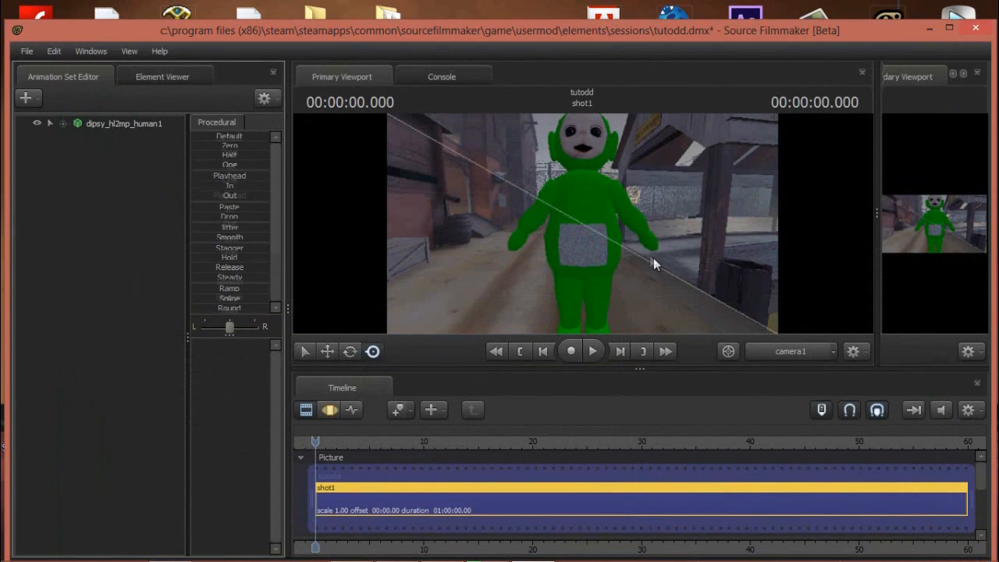
mouse_move(546, 226)
left_mouse_down()
mouse_move(546, 249)
mouse_move(546, 234)
left_mouse_up()
key("s")
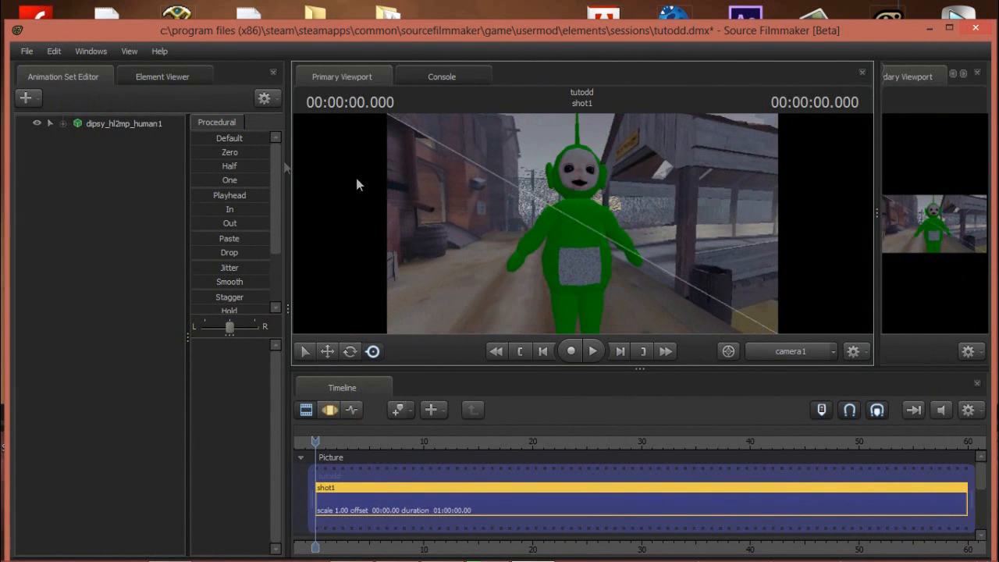
Import the reload_pistol sequence onto dipsy_hl2mp_human1, play the shot to watch the animation, and stop playback.
right_click(142, 124)
mouse_move(184, 250)
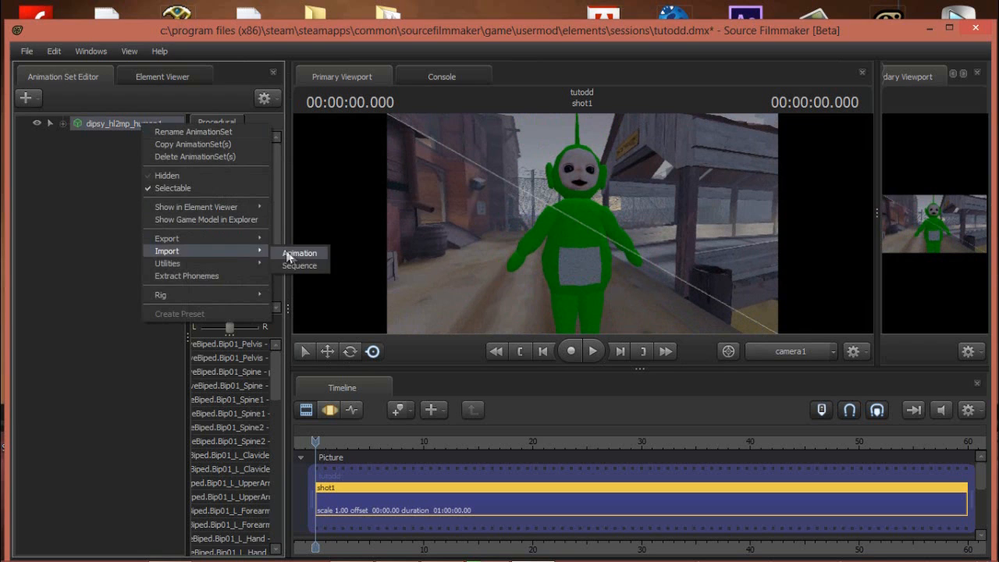
left_click(292, 266)
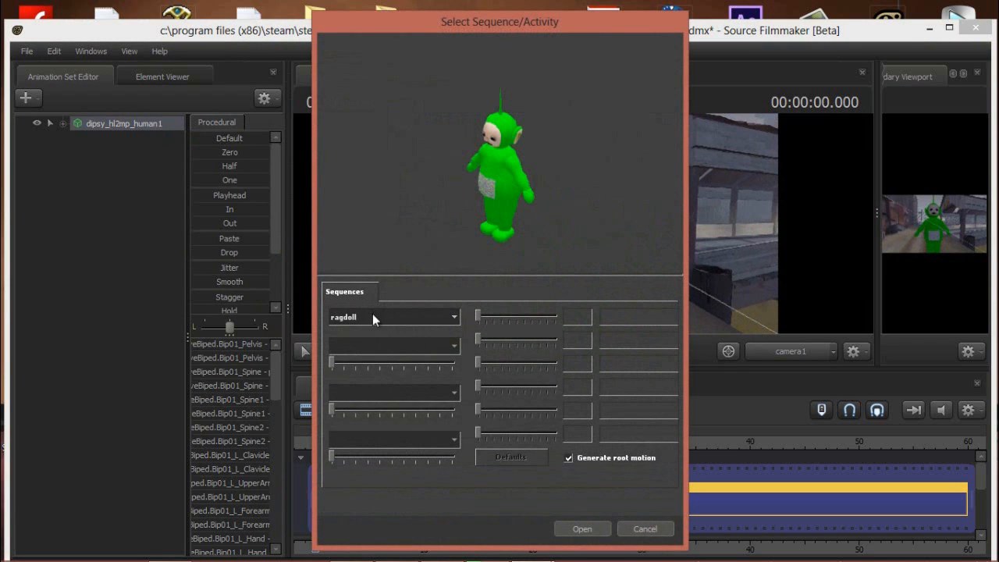
left_click(372, 316)
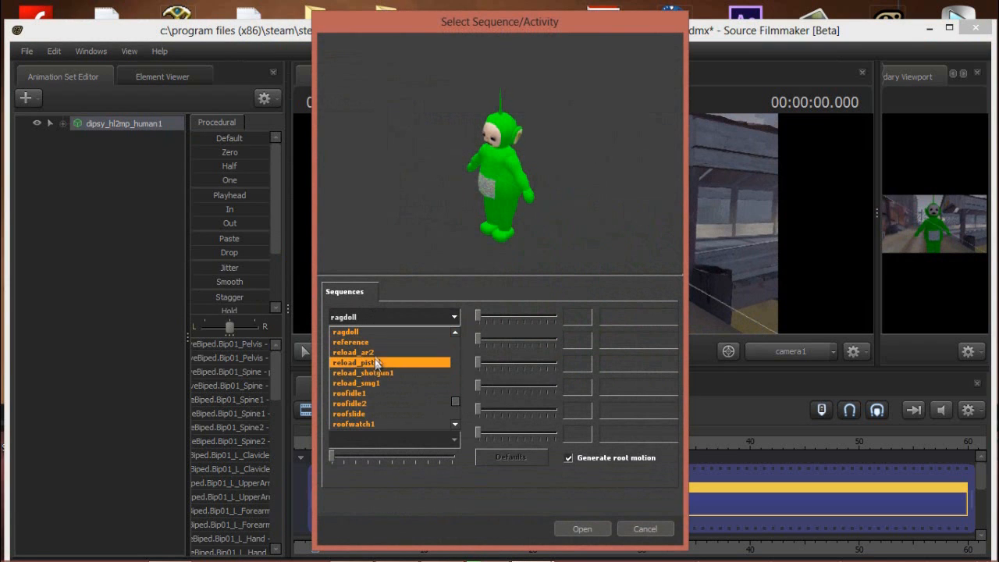
left_click(374, 360)
left_click(579, 528)
left_click(592, 351)
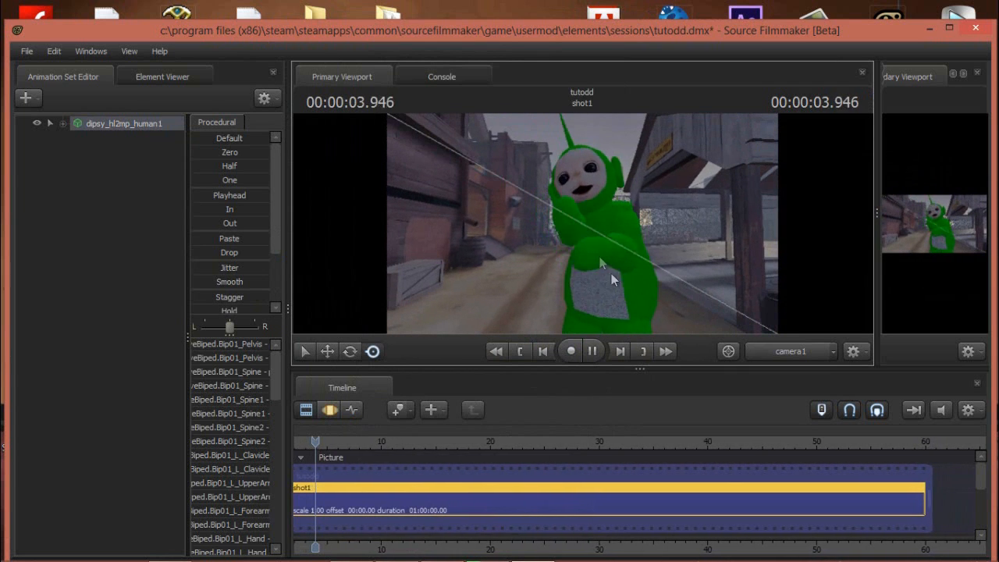
left_click(591, 351)
Move camera1 around the green Teletubby and into a close-up of its face.
left_click_drag(498, 279, 552, 227)
key("s")
key("a")
key("d")
key("d")
key("w")
key("a")
key("w")
key("s")
key("w")
key("s")
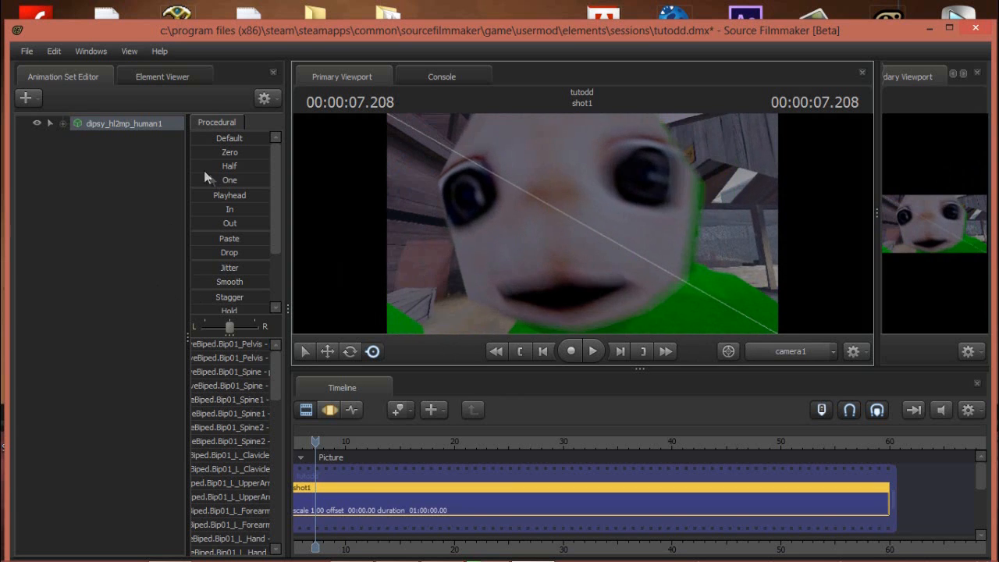
Pull camera1 back and up from the Teletubby's face until its whole body is framed on the dirt road.
left_click_drag(279, 383, 275, 546)
left_click_drag(726, 193, 586, 229)
key("s")
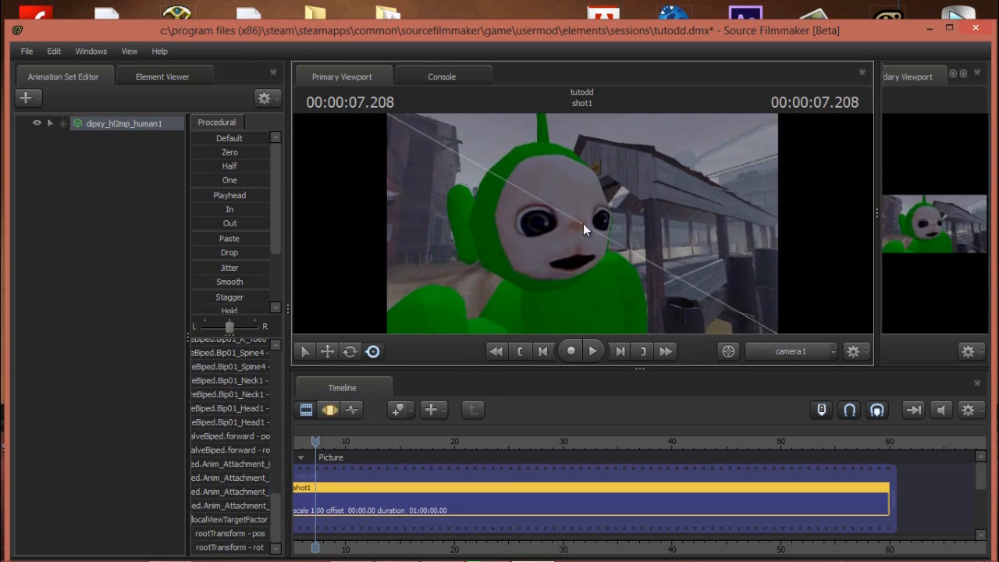
left_click_drag(470, 282, 368, 145)
key("s")
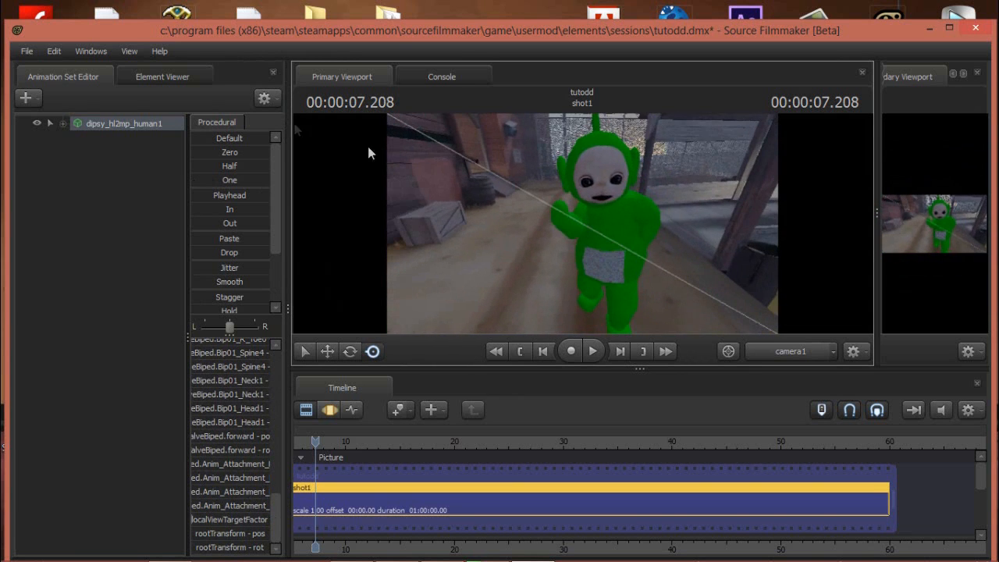
Start creating another new model's animation set and preview ball models in rtbmodels\pokemon\items, including premierball_large.mdl and repeatball_small.mdl.
right_click(132, 163)
left_click(249, 197)
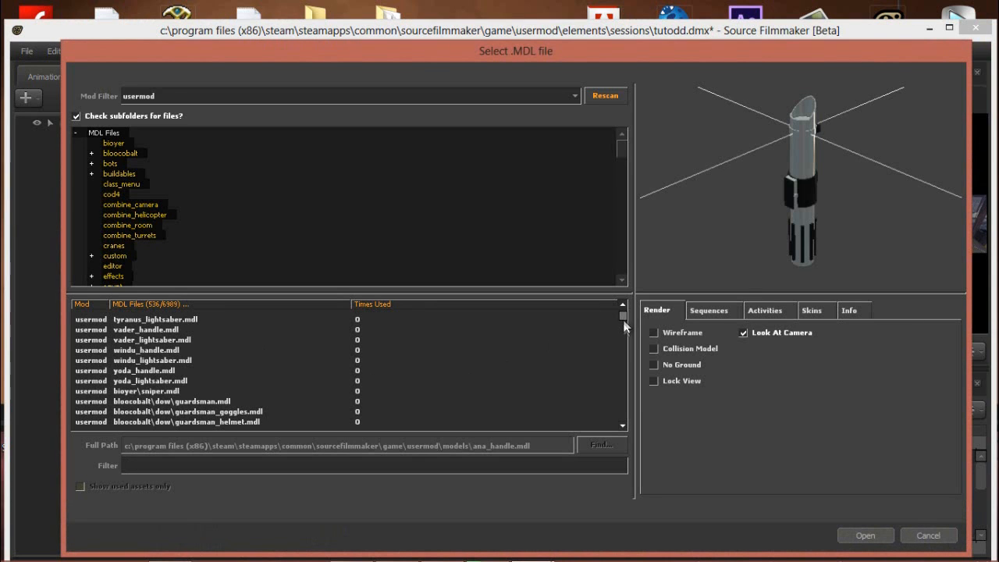
left_click_drag(623, 318, 607, 372)
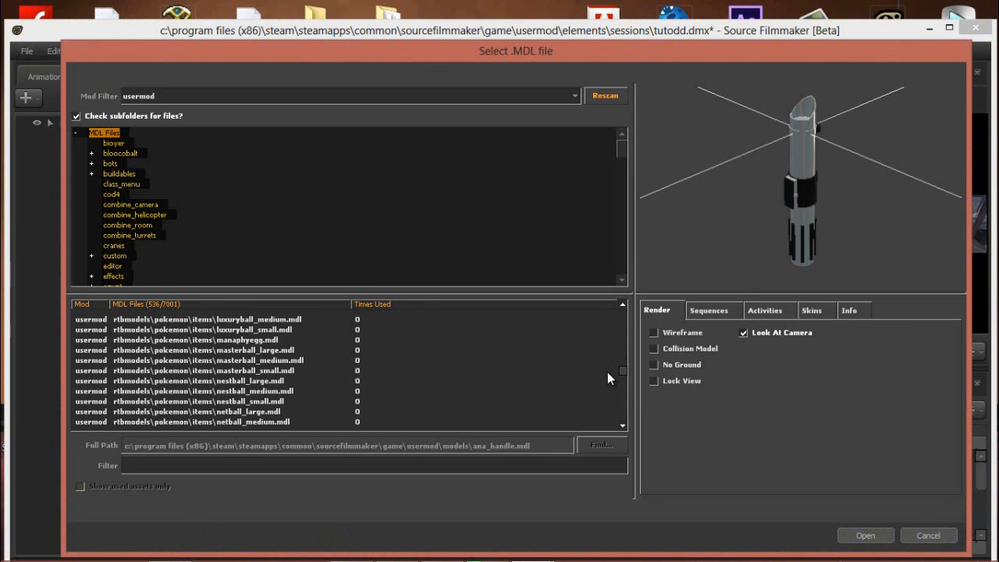
left_click(211, 369)
left_click(232, 390)
scroll(241, 366, "down", 4)
left_click(241, 361)
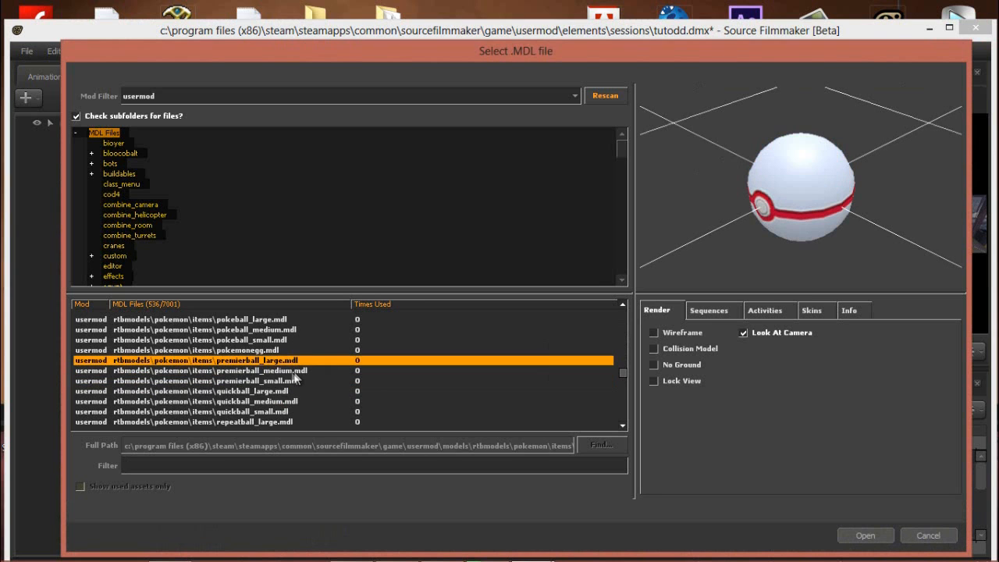
scroll(257, 380, "down", 2)
left_click(262, 381)
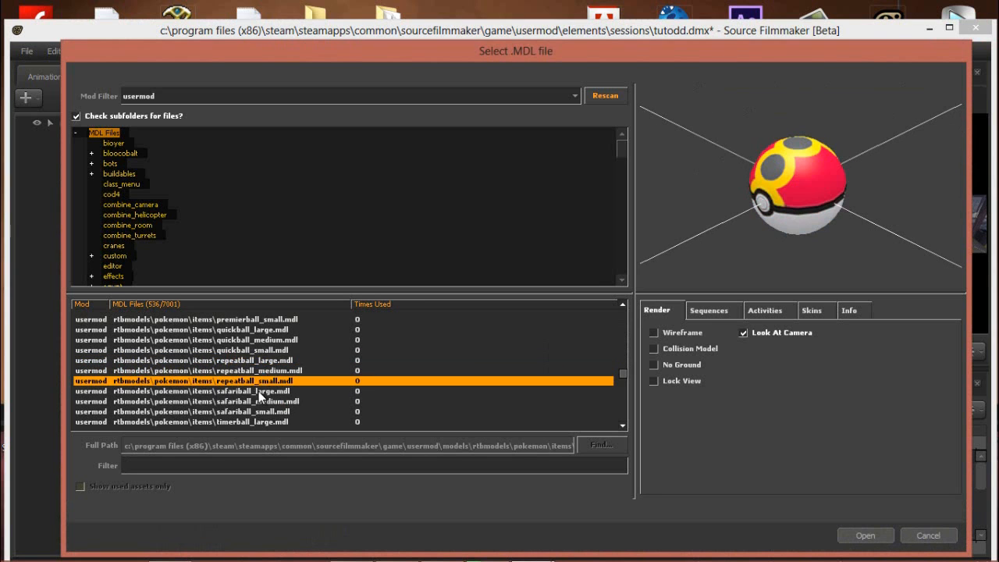
Preview a Lapras model from the rtbmodels\pokemon folder.
scroll(260, 390, "down", 5)
left_click(261, 380)
scroll(246, 379, "down", 6)
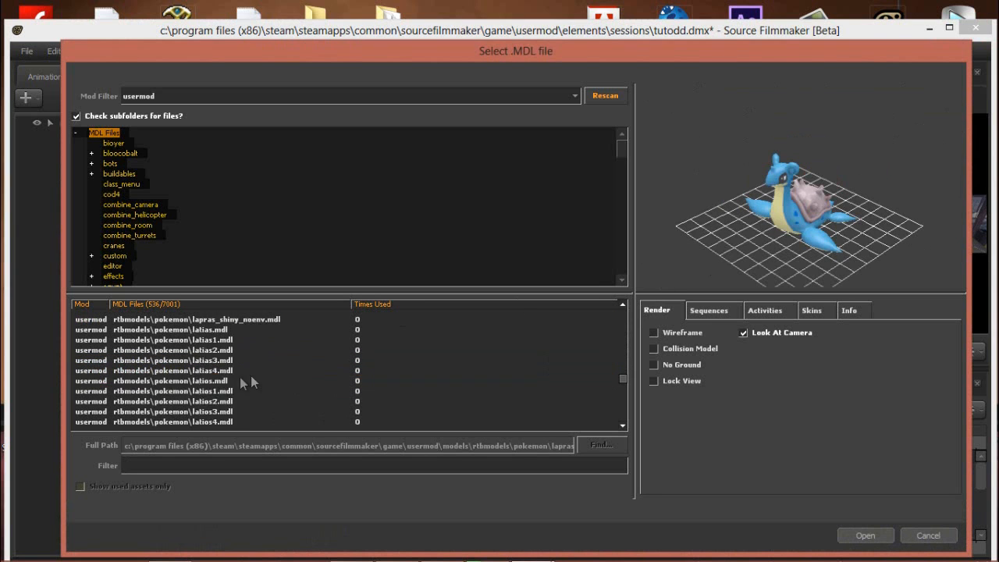
Find dragonboss.mdl in the skyrim models and add it to the shot as a new animation set.
scroll(241, 382, "down", 15)
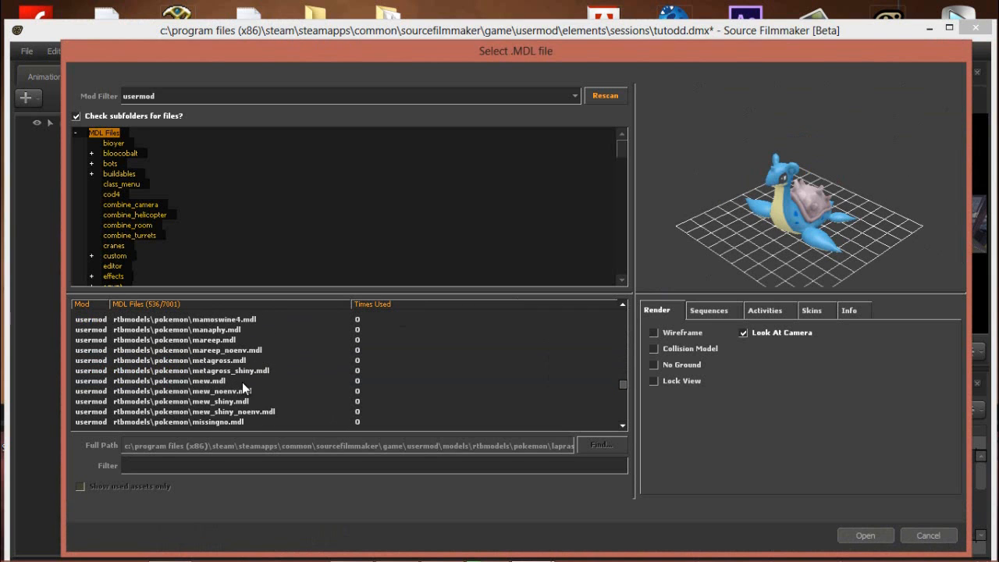
scroll(240, 381, "down", 20)
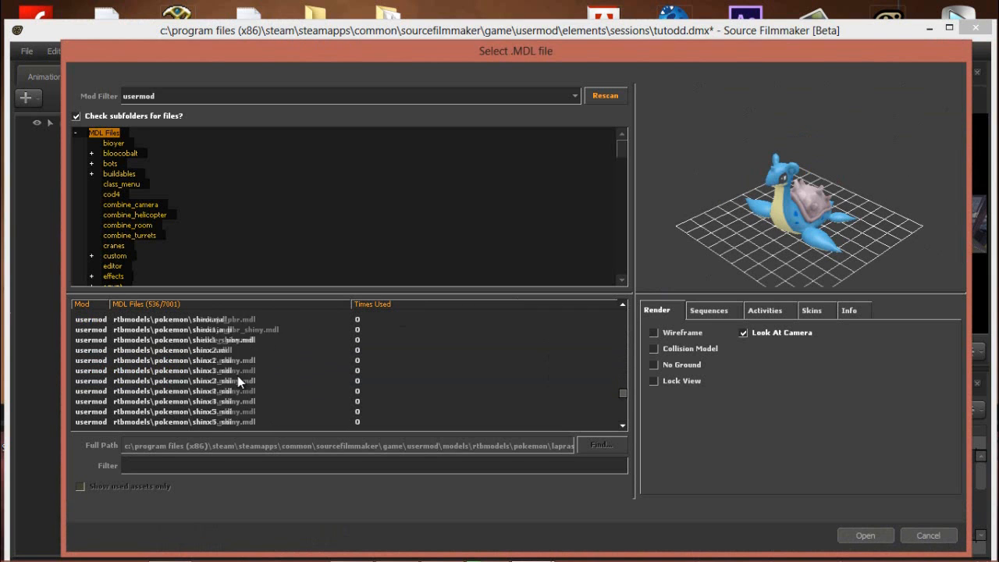
scroll(239, 378, "down", 20)
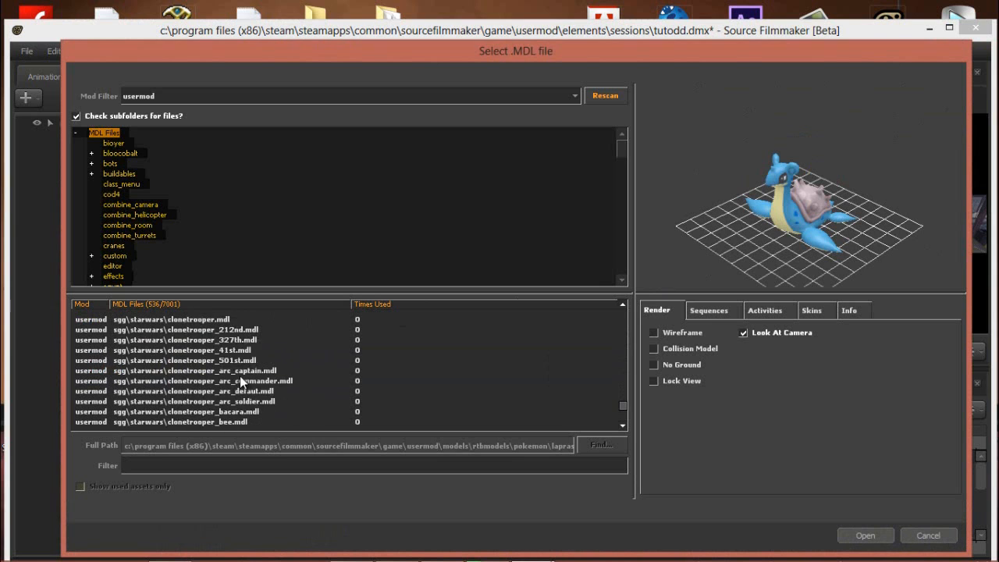
scroll(195, 363, "down", 4)
scroll(192, 343, "up", 4)
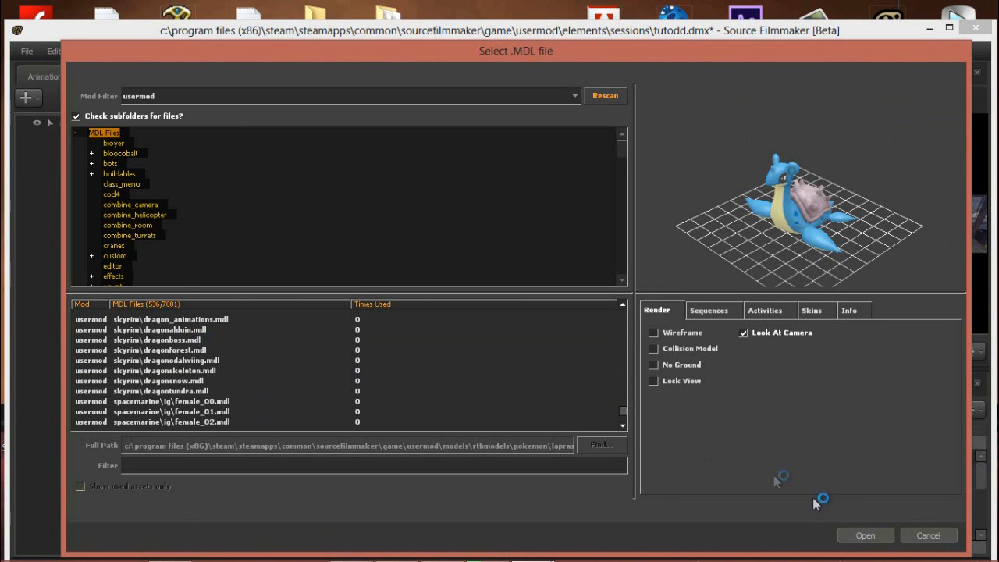
left_click(852, 535)
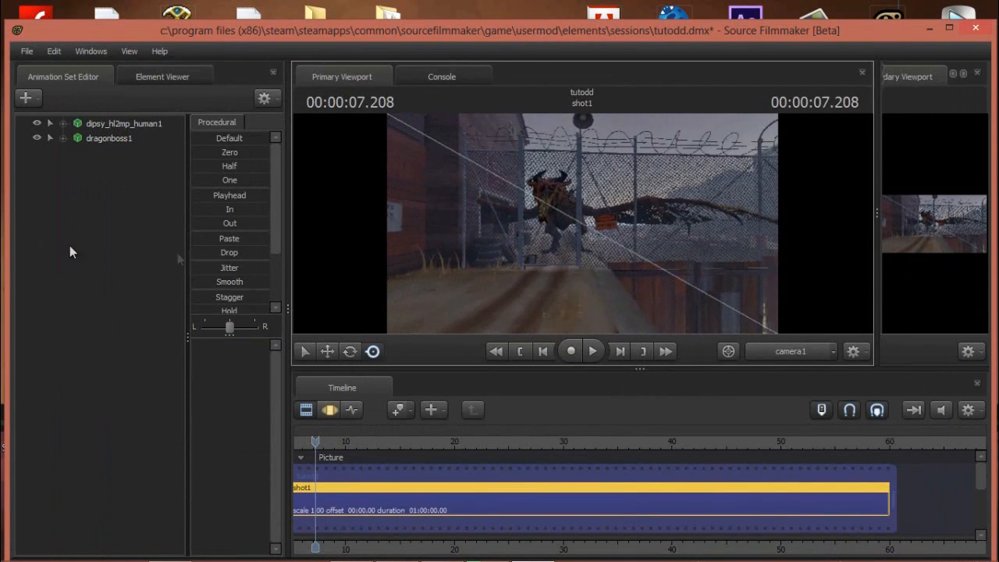
Start creating another new model's animation set and browse the usermod models from spacemarine back through skyrim and sgg\starwars to rtbmodels\pokemon.
right_click(126, 157)
left_click(81, 150)
left_click(38, 99)
left_click(127, 155)
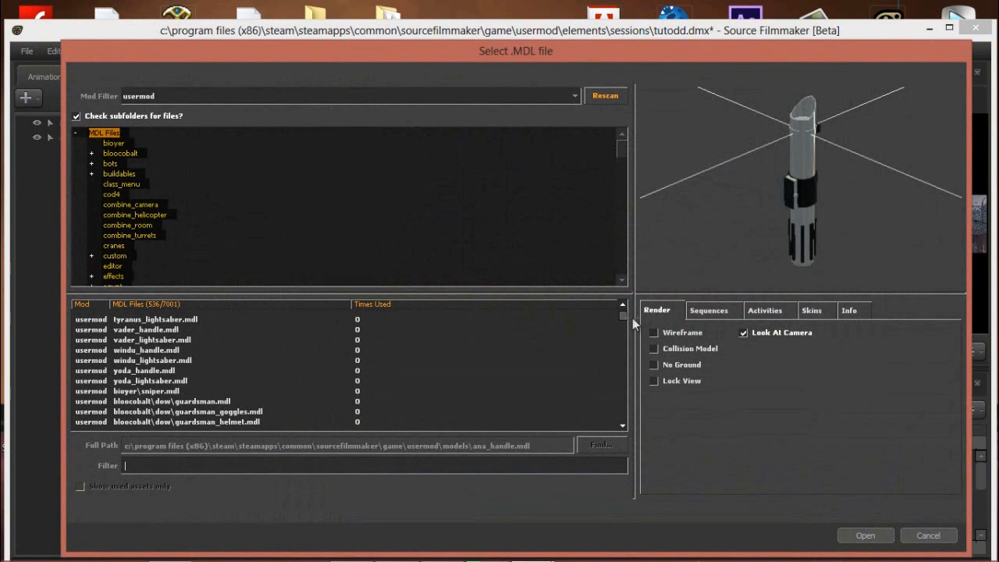
left_click_drag(623, 315, 617, 420)
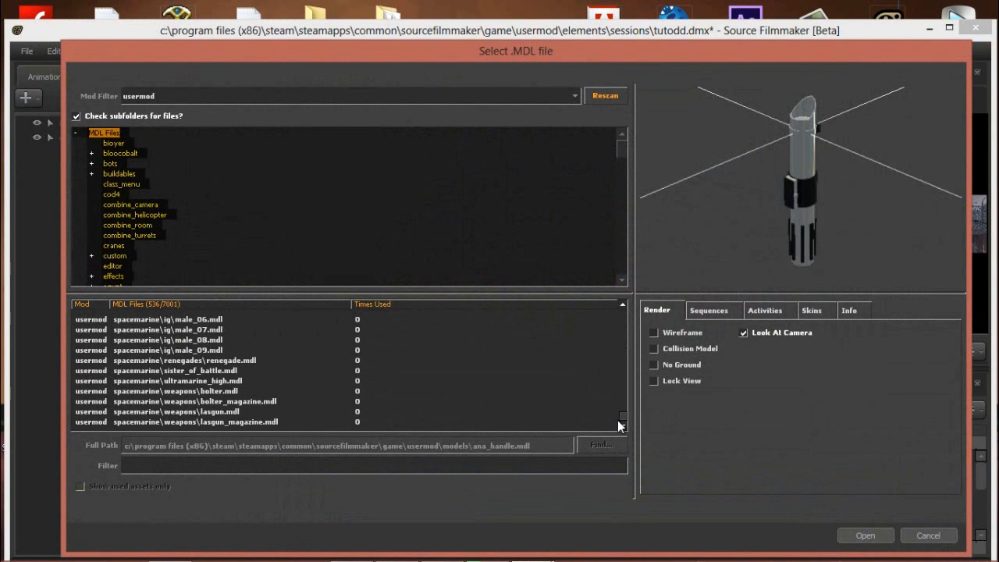
scroll(205, 363, "up", 12)
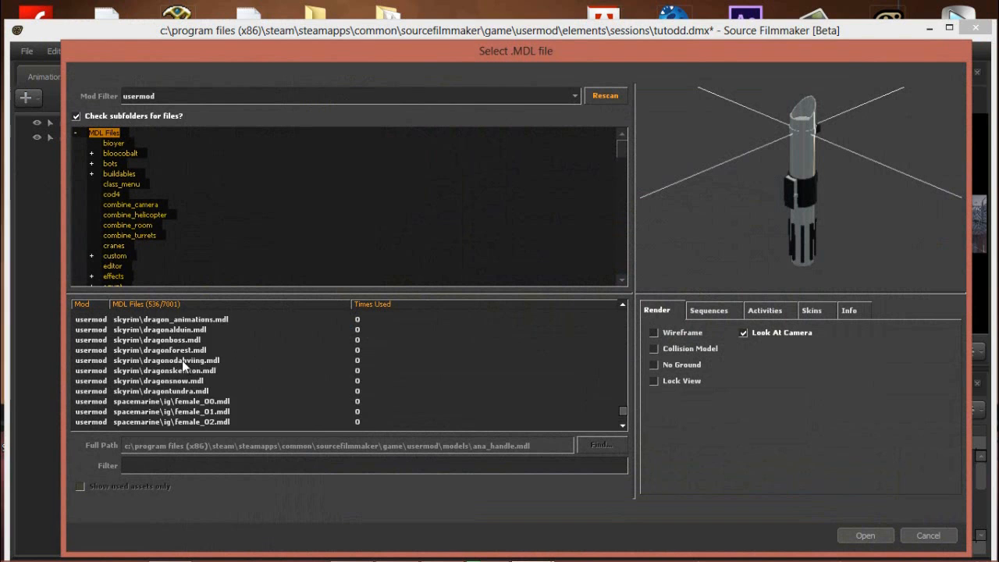
scroll(171, 406, "up", 10)
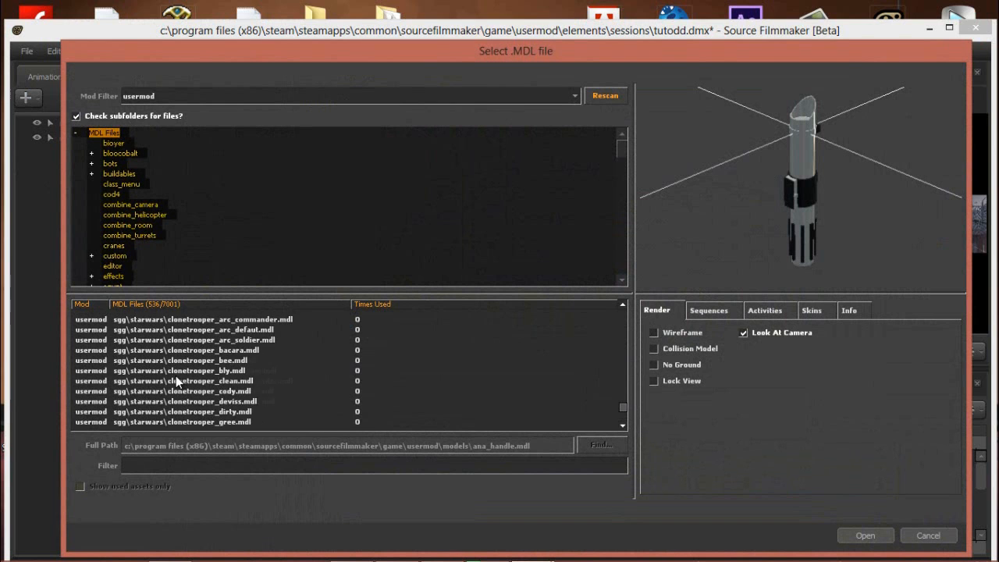
scroll(172, 377, "up", 10)
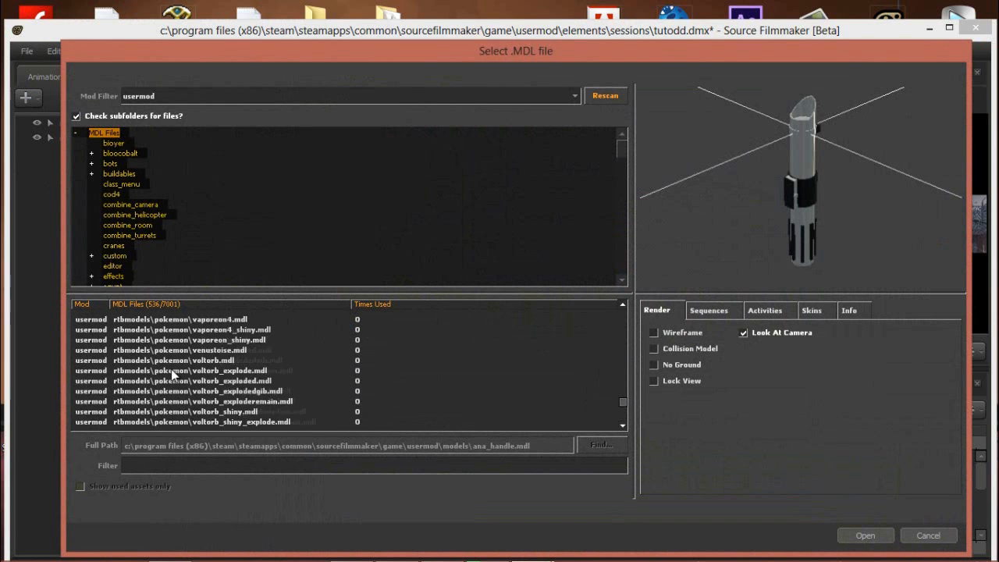
scroll(178, 373, "up", 3)
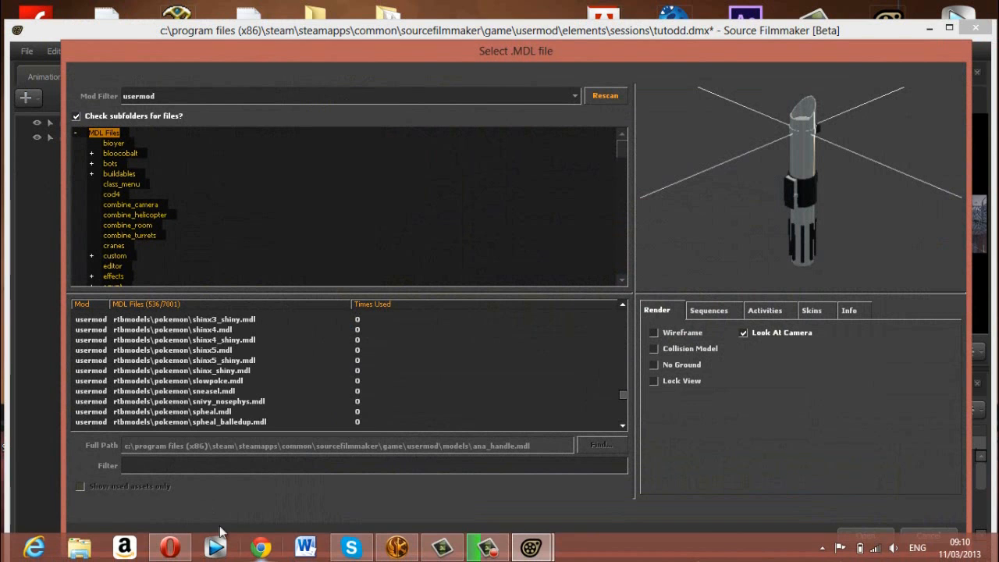
Switch to Opera, return to the garrysmod.org downloads listing and look through the available models.
left_click(170, 551)
left_click(41, 65)
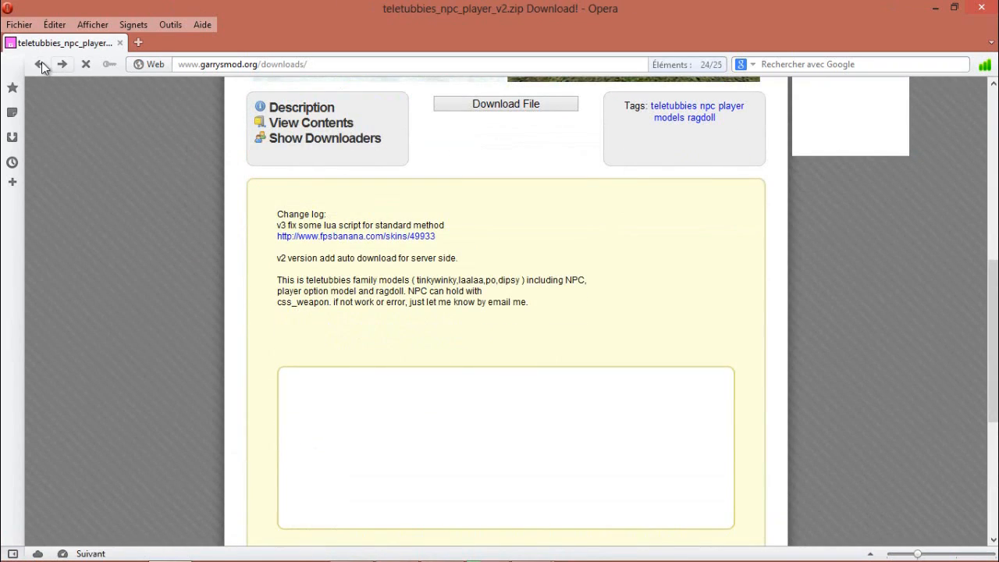
left_click(41, 65)
scroll(529, 276, "down", 3)
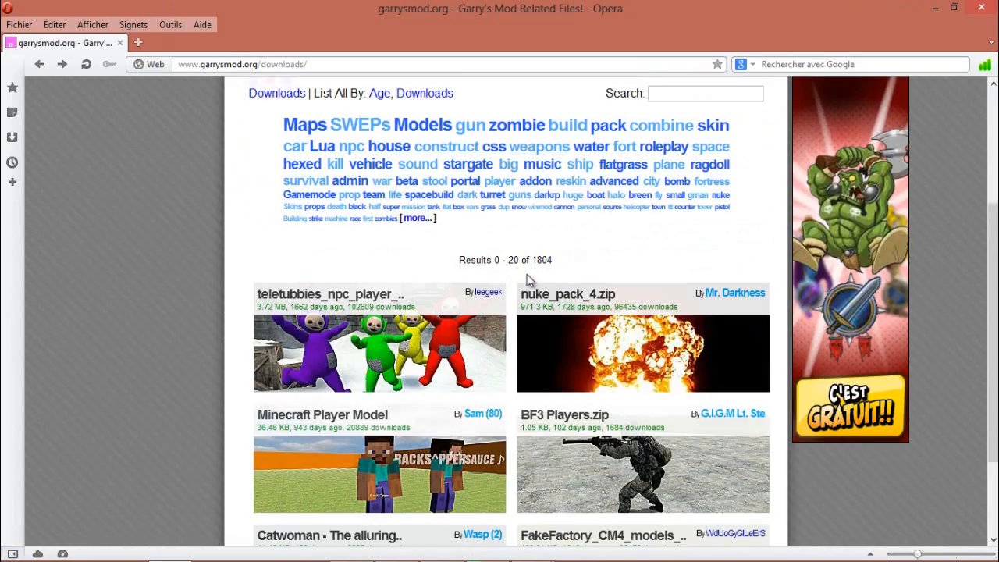
scroll(525, 273, "down", 10)
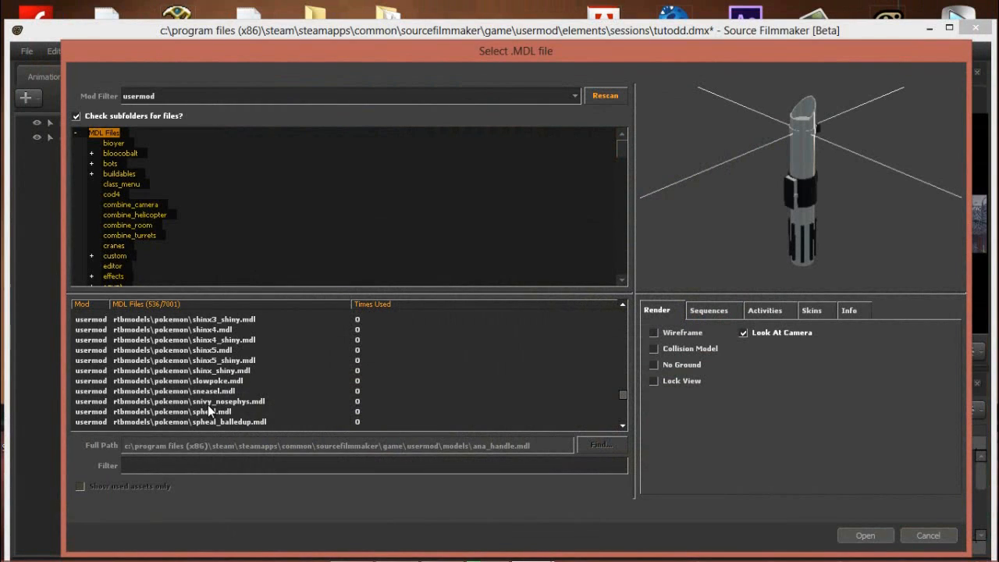
Back in Source Filmmaker's model selection, preview hunter.mdl and limbs\exploded_boomer_steak1.mdl from the infected folder.
scroll(209, 405, "up", 4)
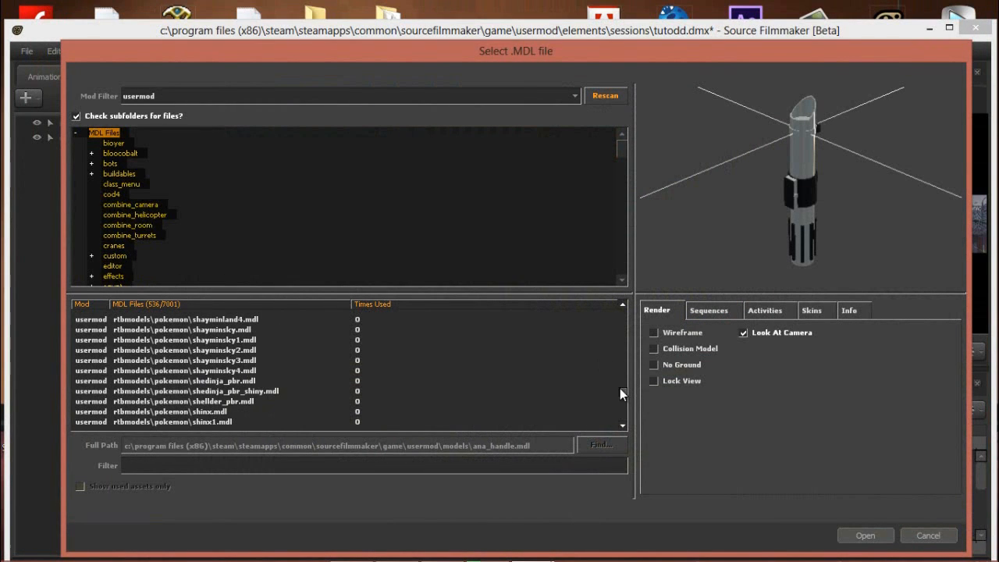
left_click_drag(621, 387, 624, 331)
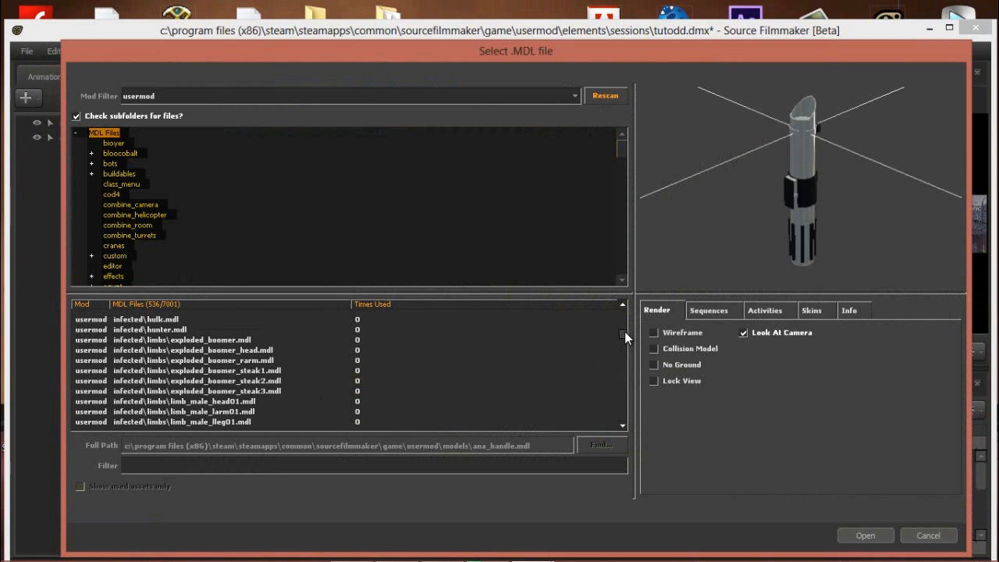
left_click(173, 331)
left_click(191, 371)
scroll(223, 394, "down", 2)
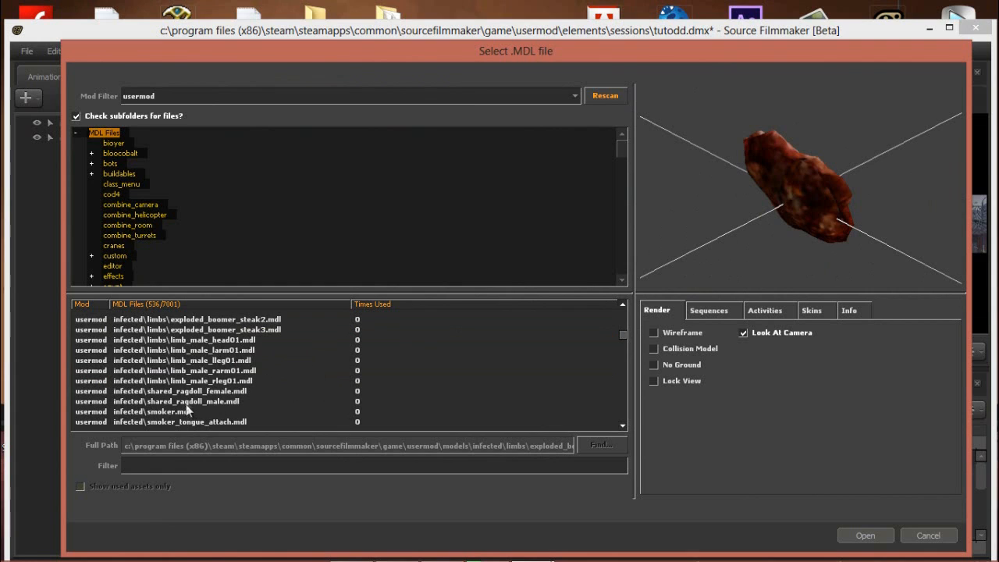
Preview infected\common_surgeon_male01.mdl and look through the other infected character models.
scroll(187, 394, "up", 4)
scroll(205, 386, "up", 2)
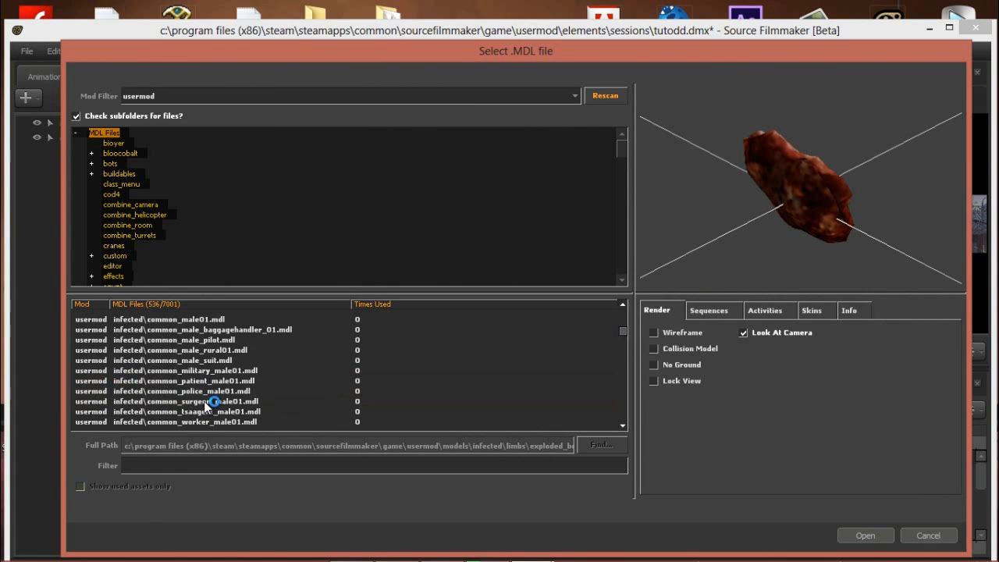
left_click(188, 399)
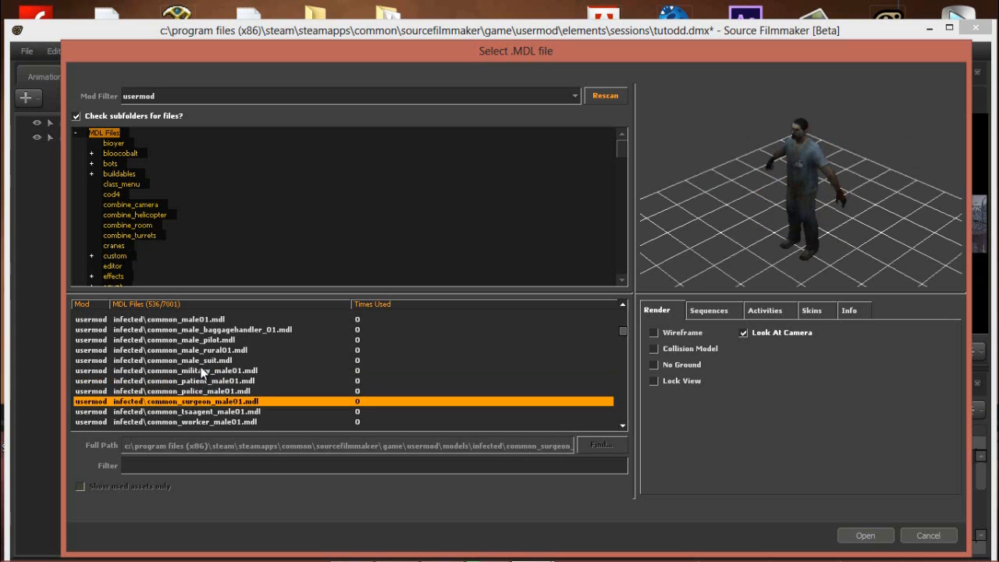
scroll(209, 381, "up", 3)
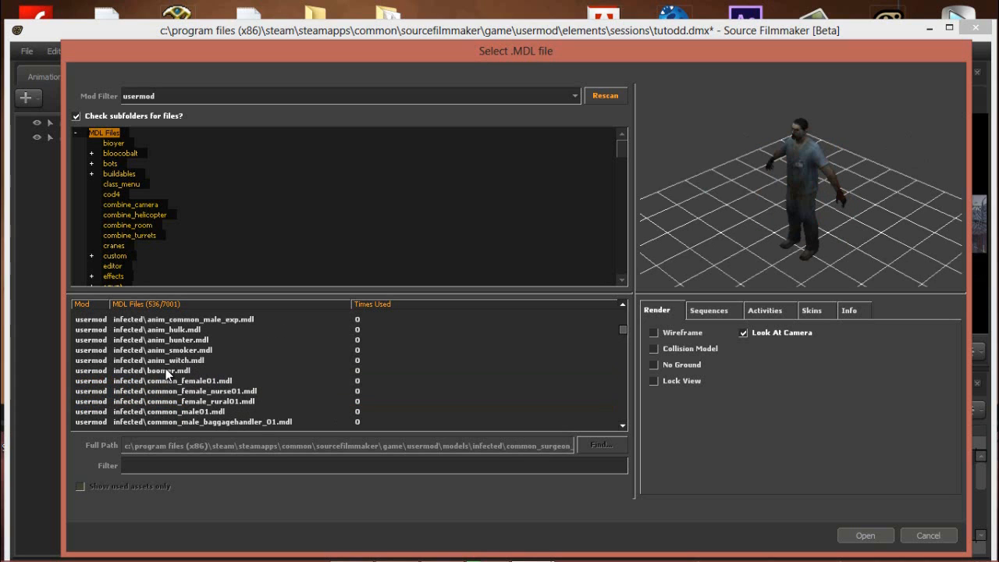